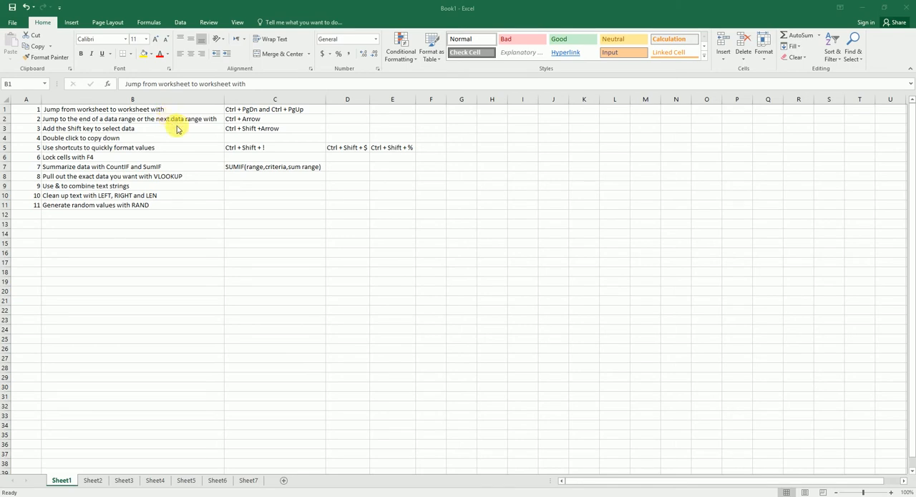
Move through the worksheets in sequence from Sheet1 as far as Sheet5, and back toward Sheet1.
left_click(92, 484)
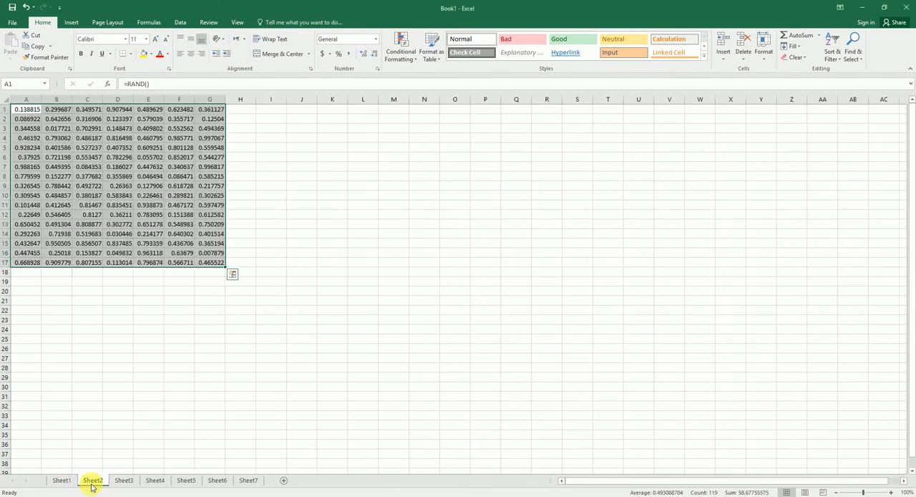
key("ctrl+Page_Down")
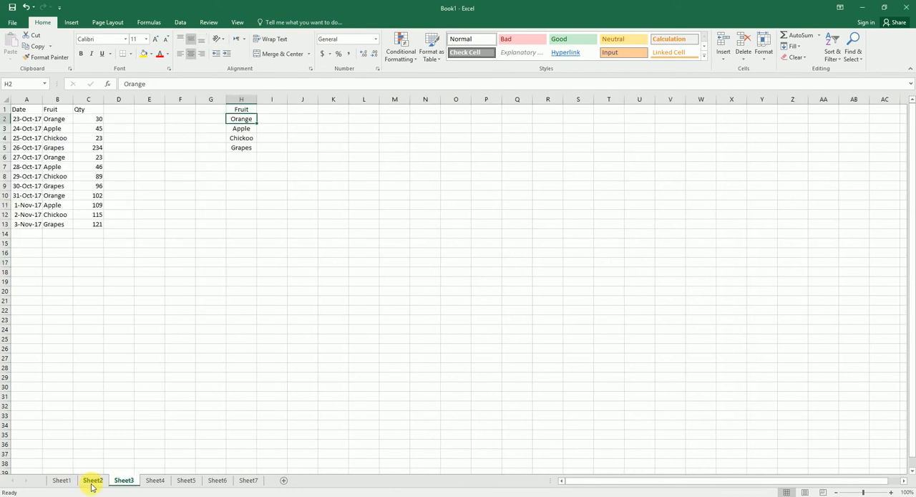
left_click(91, 483)
key("ctrl+Page_Up")
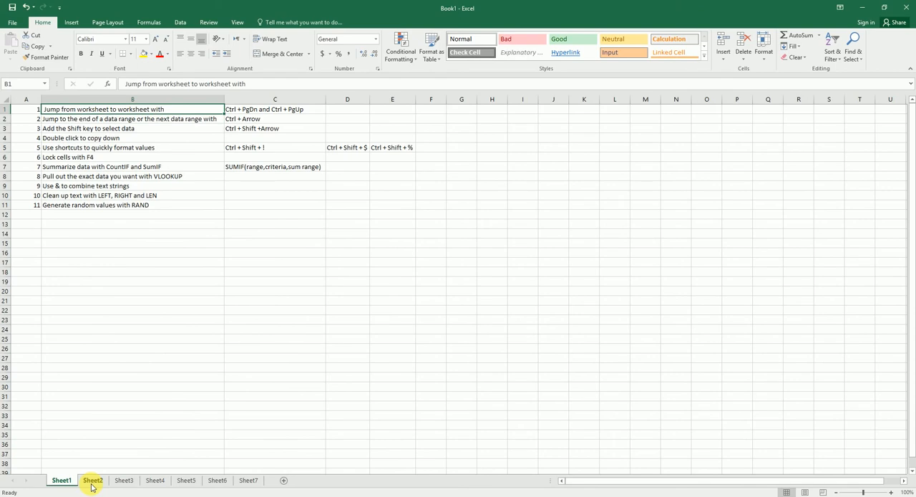
key("ctrl+Page_Down")
key("ctrl+Page_Down")
key("ctrl+Page_Down")
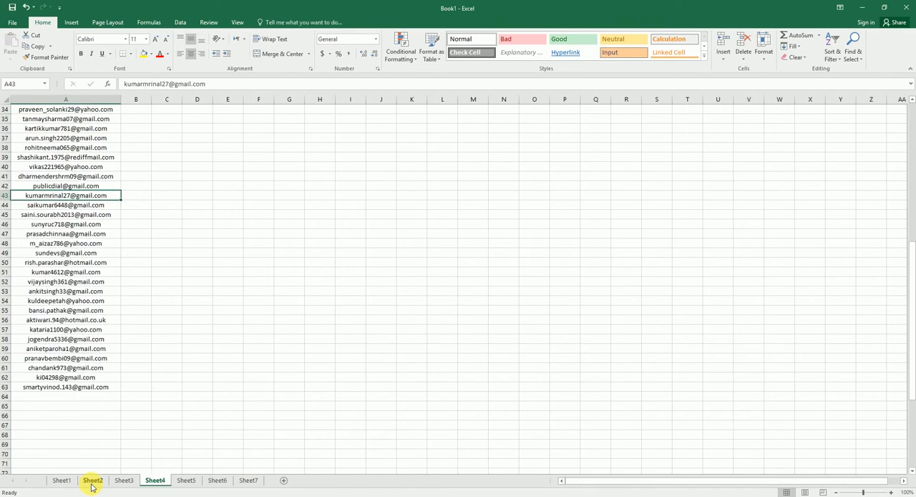
key("ctrl+Page_Down")
key("ctrl+Page_Up")
key("ctrl+Page_Up")
key("ctrl+Page_Up")
key("ctrl+Page_Up")
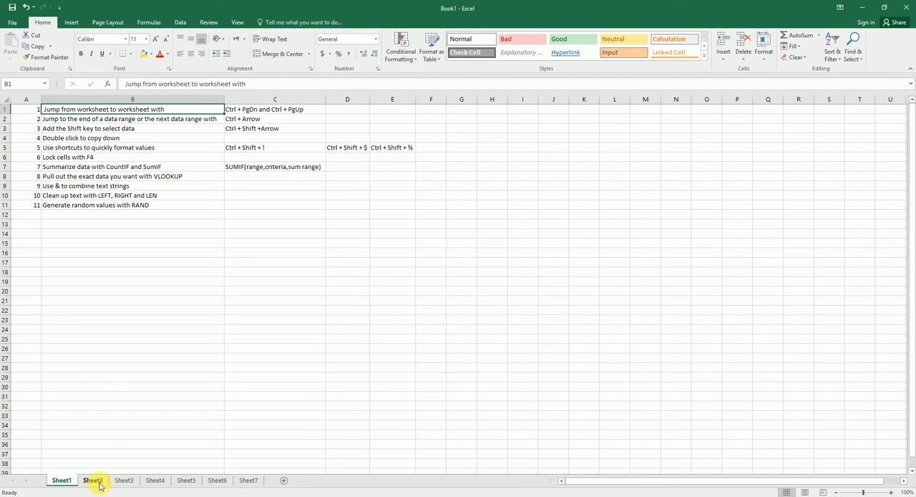
On Sheet2, jump from cell A1 to the edges of the random-number range vertically and horizontally, returning to A1.
left_click(93, 486)
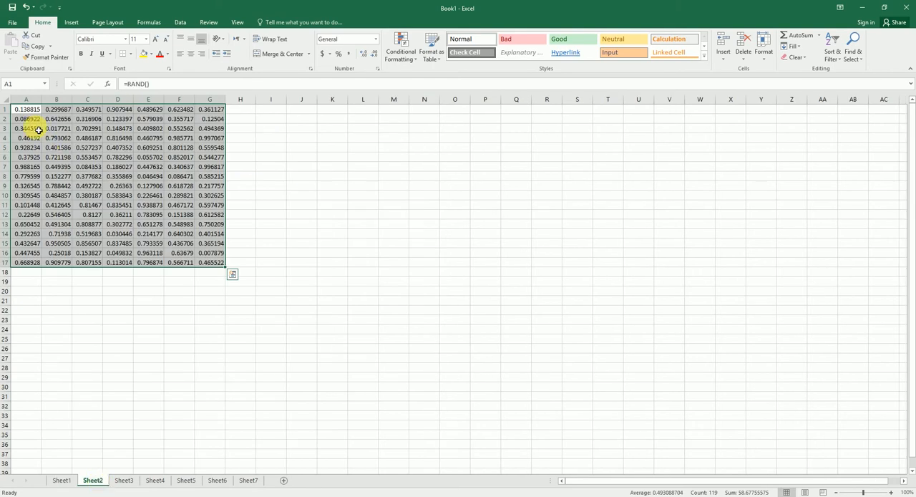
left_click(27, 110)
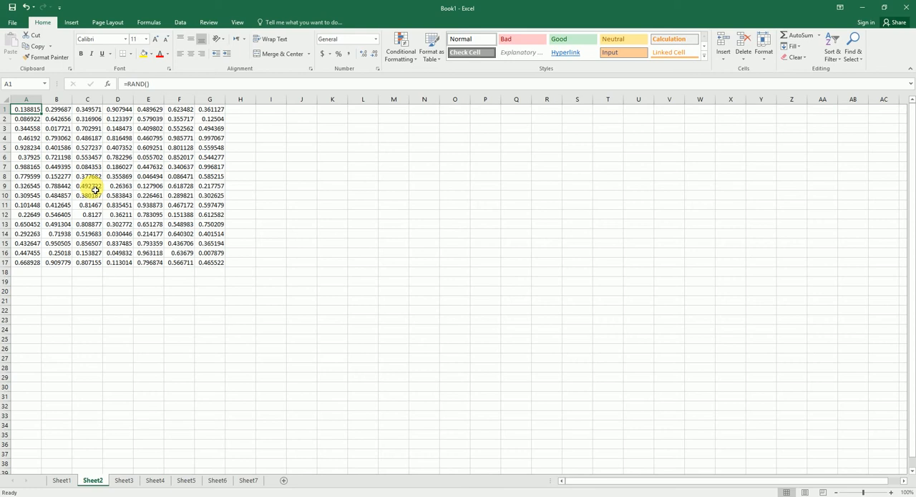
left_click(61, 480)
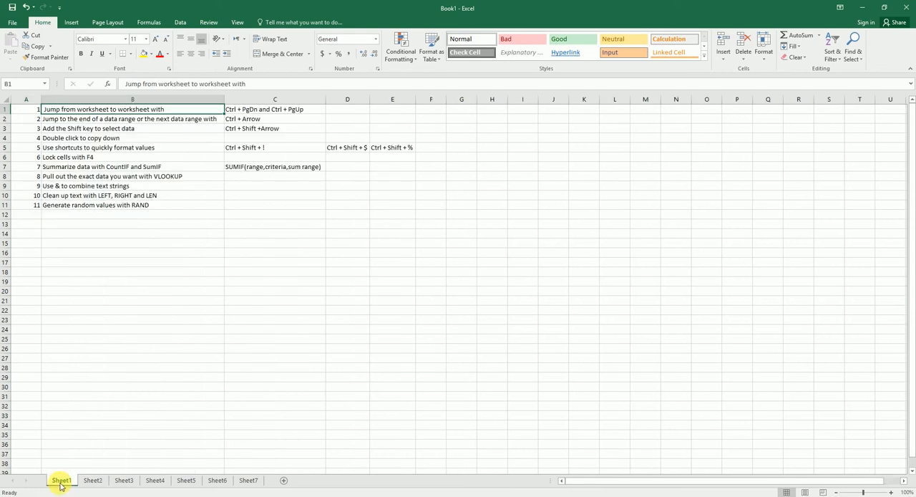
left_click(96, 485)
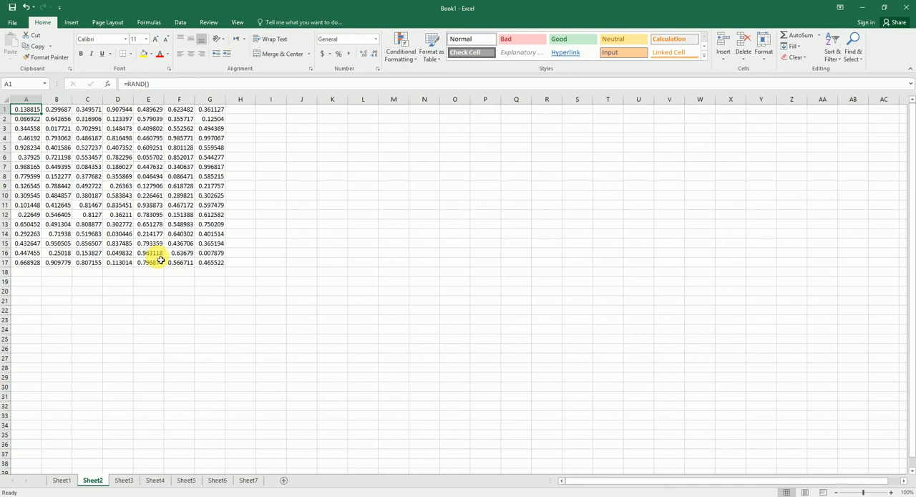
key("ctrl+Down")
key("ctrl+Down")
key("ctrl+Home")
key("ctrl+Down")
key("ctrl+Up")
key("ctrl+Right")
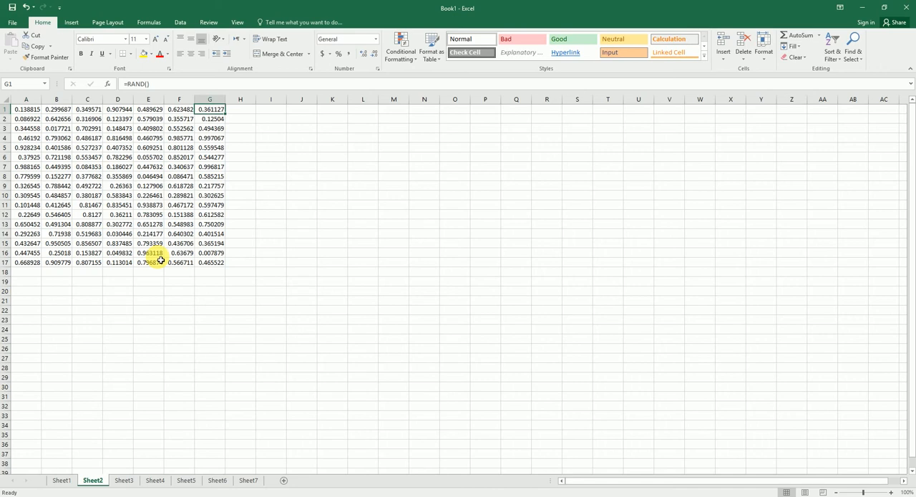
key("ctrl+Left")
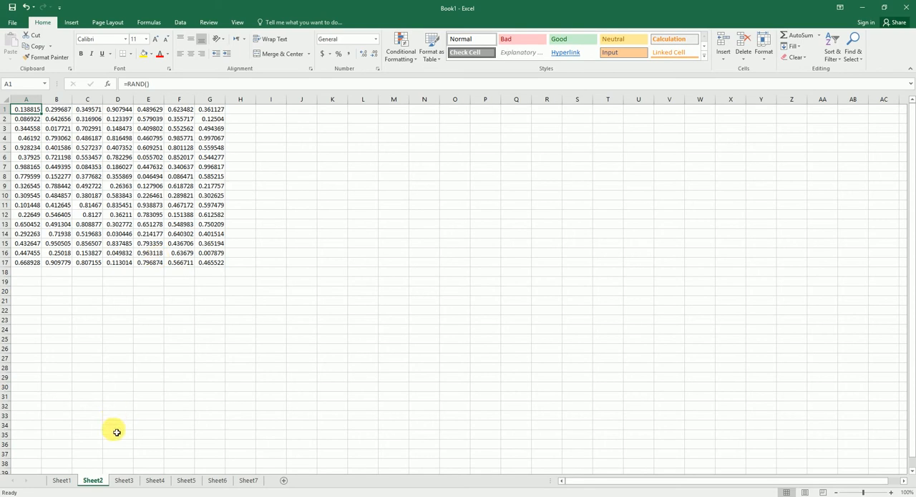
Consult tip 3 on Sheet1, and select the whole range A1:G17 on Sheet2 by extending from A1 to the data edges.
left_click(61, 480)
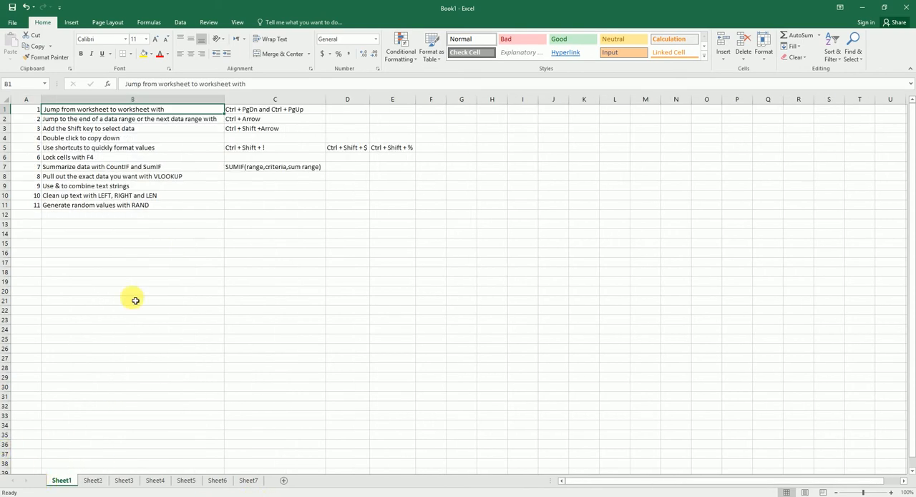
key("Down")
key("Down")
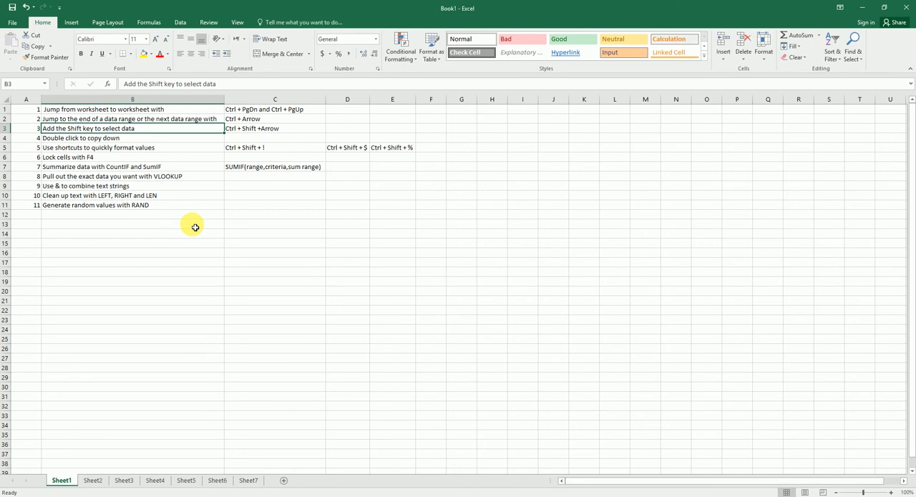
left_click(92, 481)
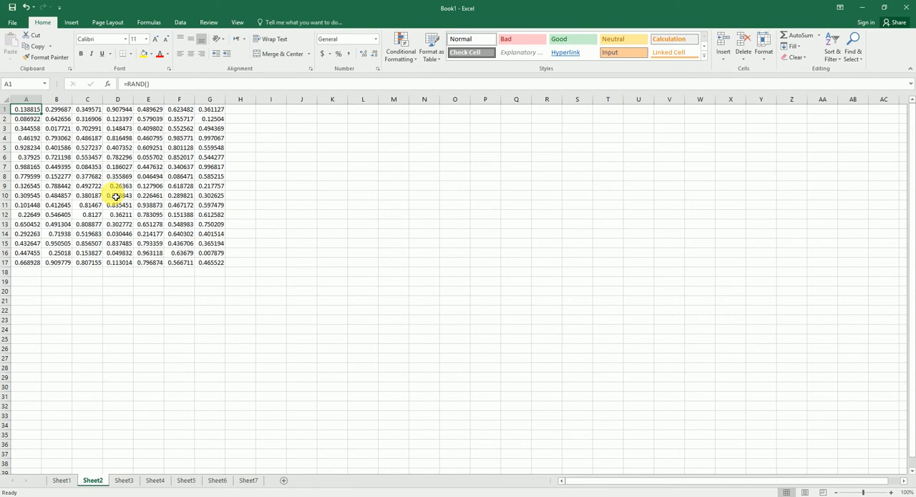
key("ctrl+shift+Right")
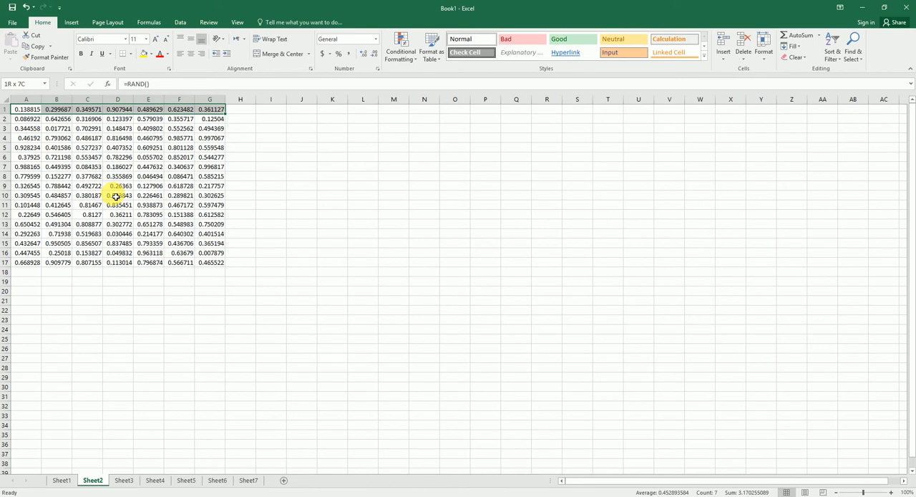
key("ctrl+shift+Down")
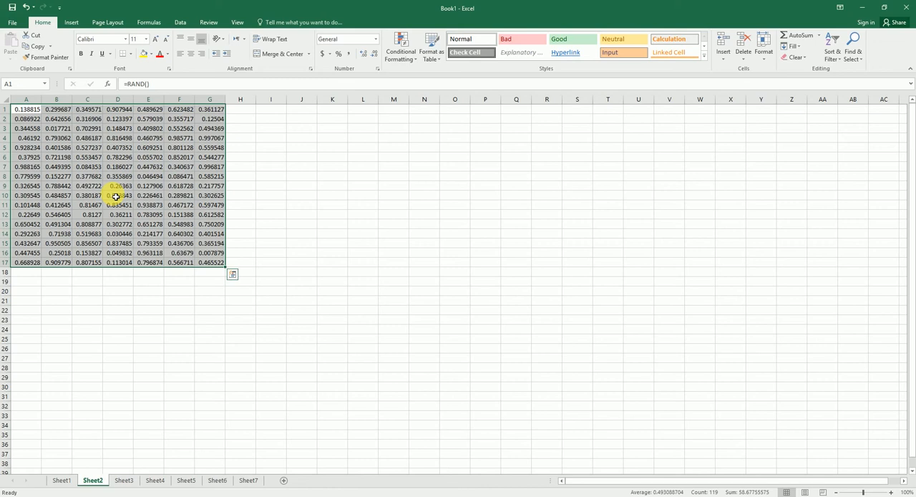
Clear the numbers in K1:K17 on Sheet2 and insert a blank column before column A.
key("ctrl+Page_Up")
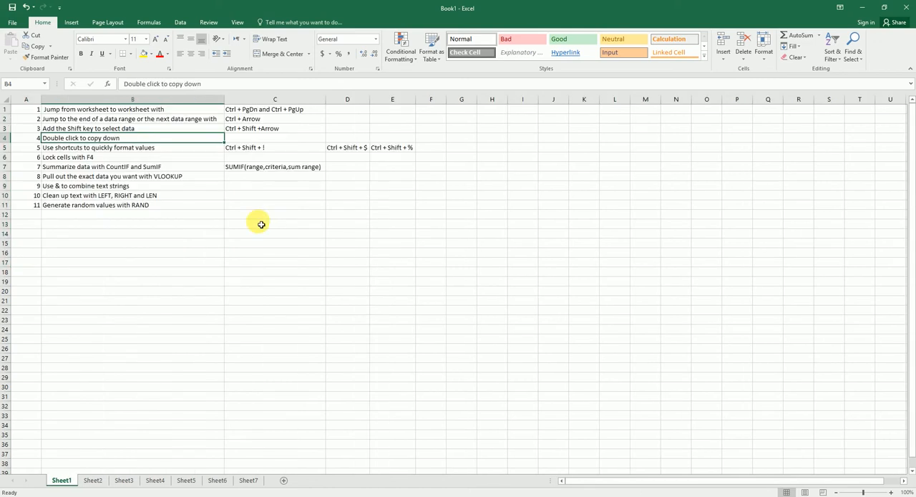
left_click(100, 483)
left_click_drag(327, 113, 344, 263)
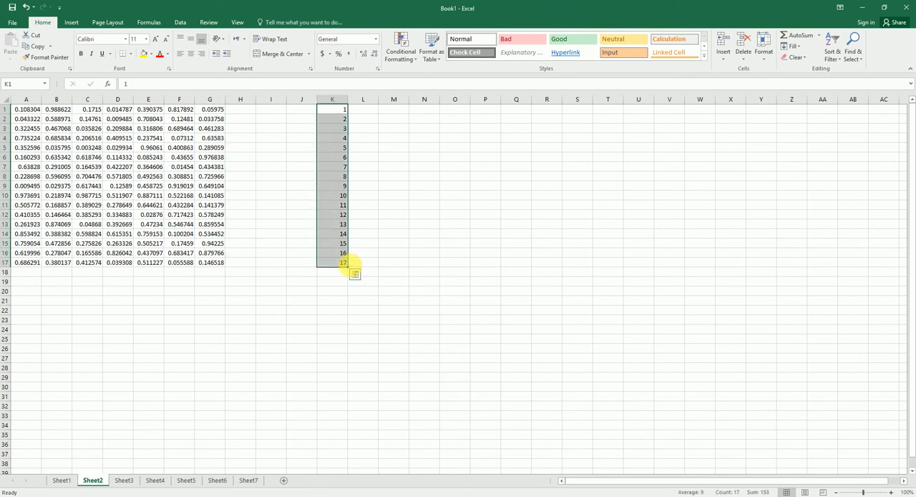
key("Delete")
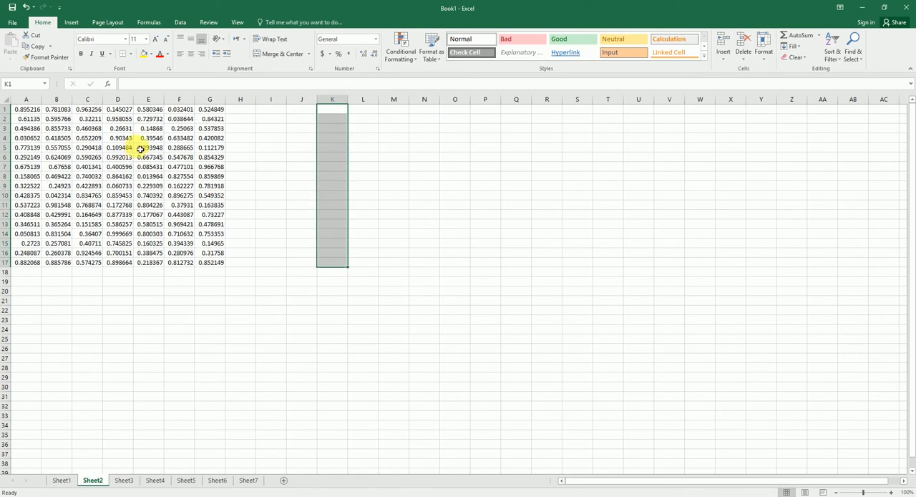
right_click(23, 99)
left_click(57, 164)
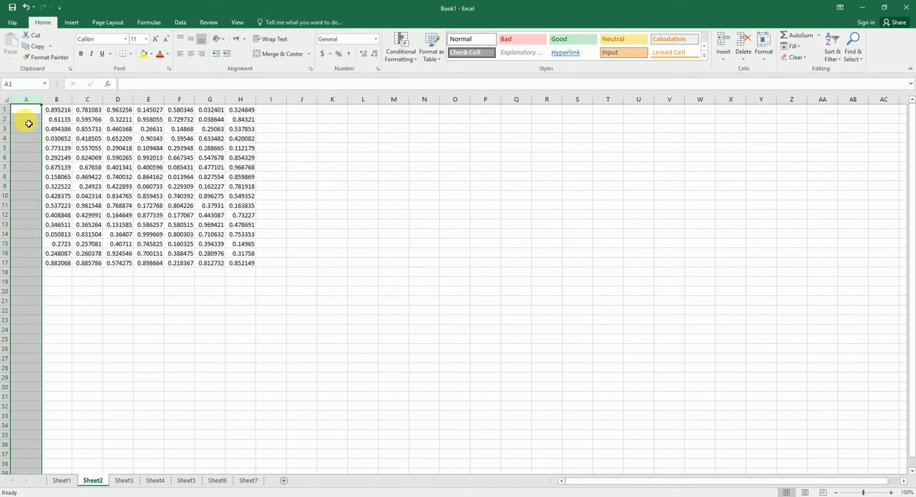
Enter 1, 2 and 3 in A1:A3 and auto-fill the series down to row 17.
left_click(26, 110)
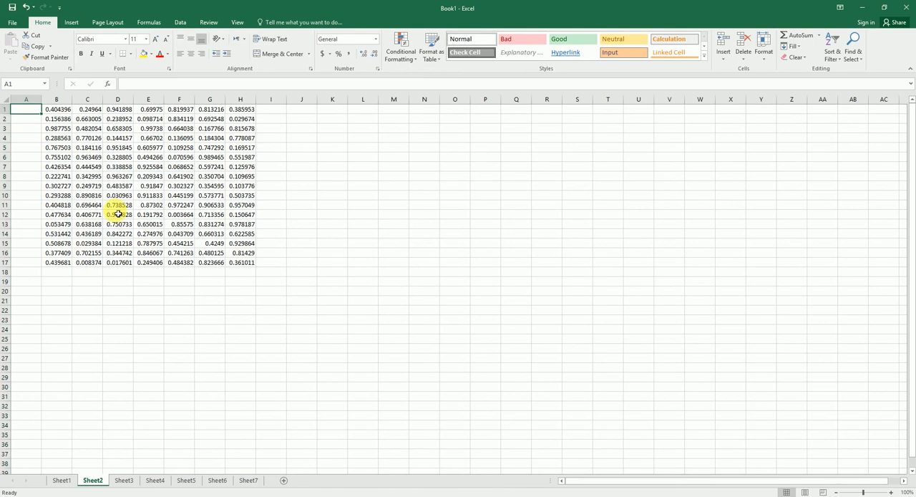
type("1")
key("Return")
type("2")
key("Return")
type("3")
key("Return")
left_click_drag(28, 110, 34, 130)
double_click(41, 133)
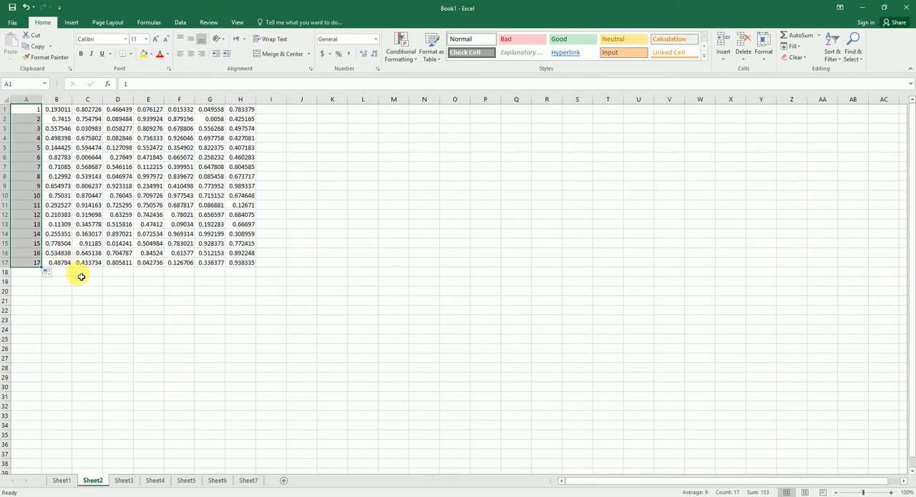
Format the random values in B1:H17 on Sheet2 as percentages, as currency and finally as two-decimal numbers.
left_click(60, 480)
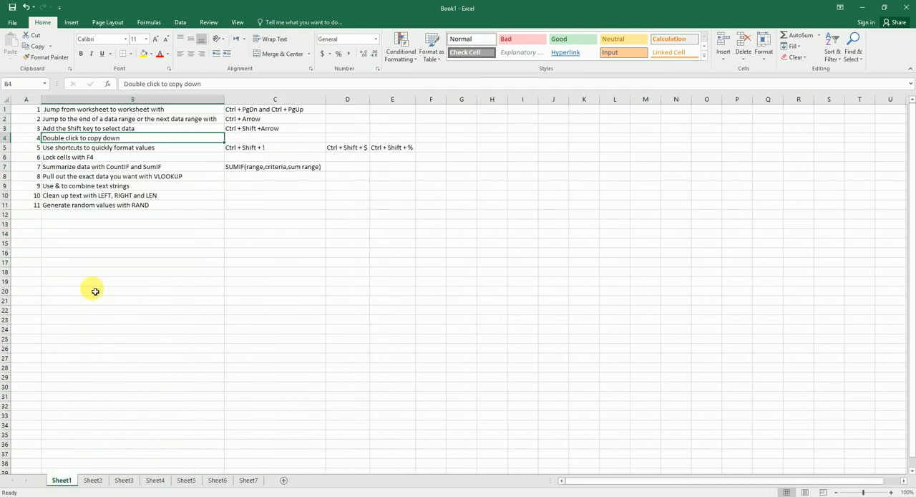
left_click(145, 151)
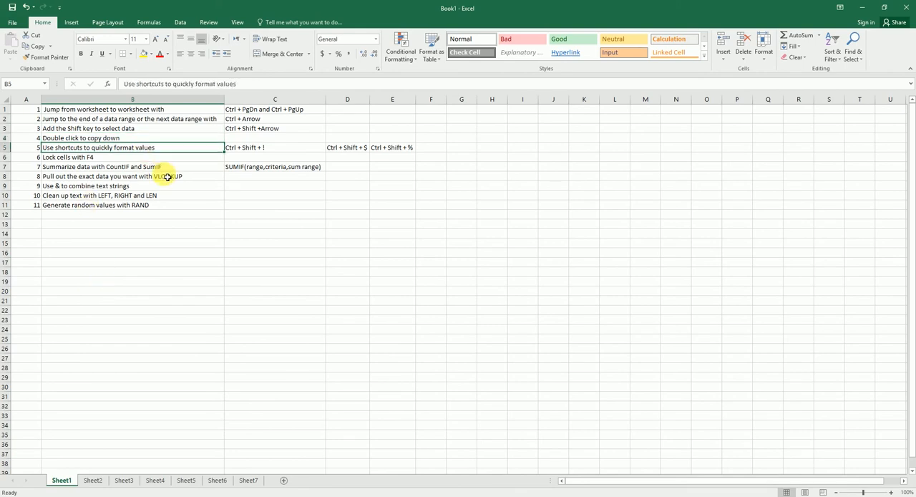
left_click(92, 480)
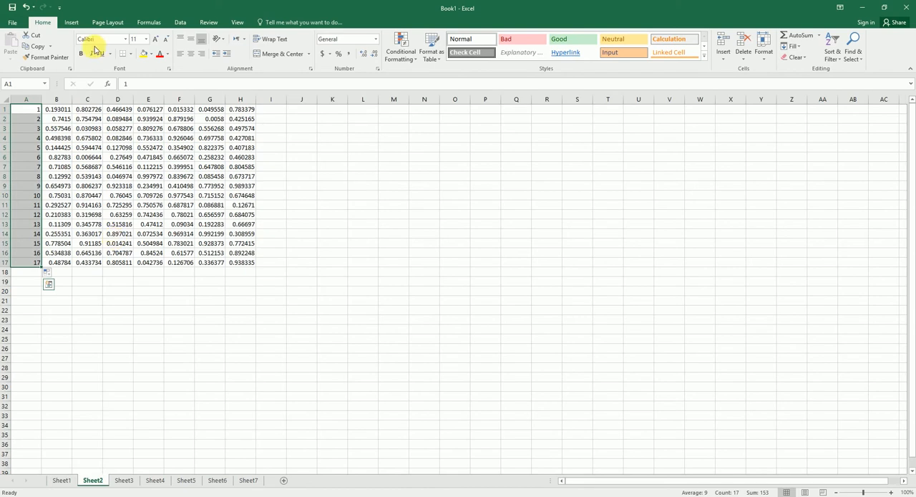
left_click_drag(68, 112, 68, 261)
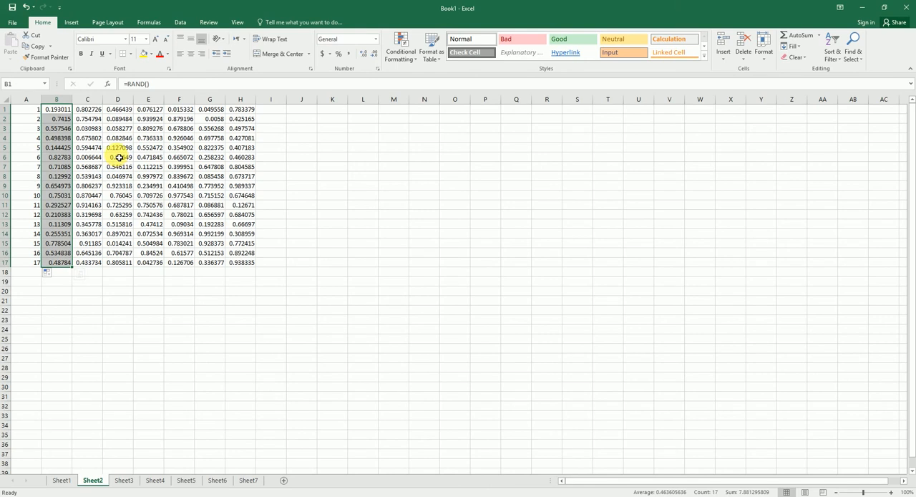
left_click_drag(56, 112, 252, 263)
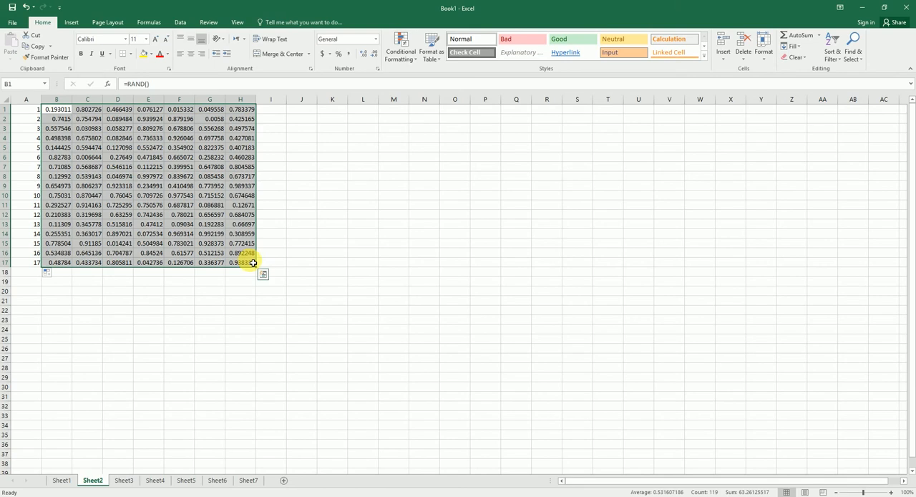
key("ctrl+shift+5")
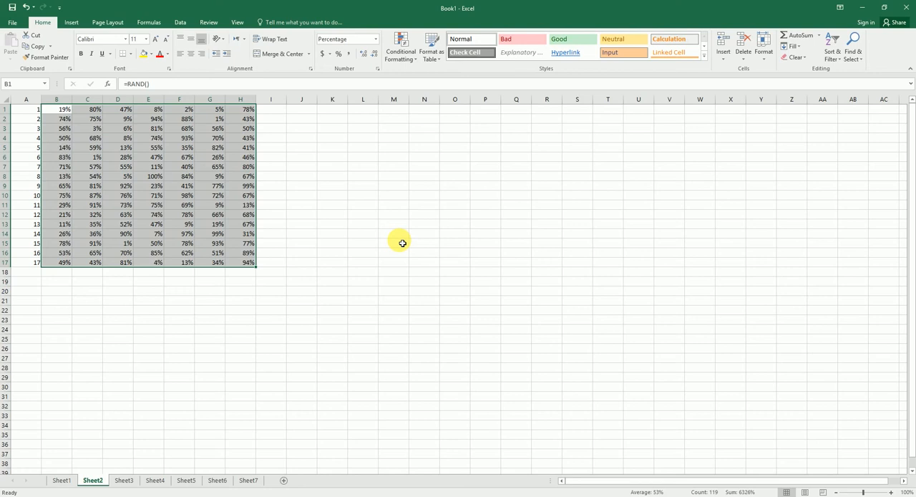
key("ctrl+shift+4")
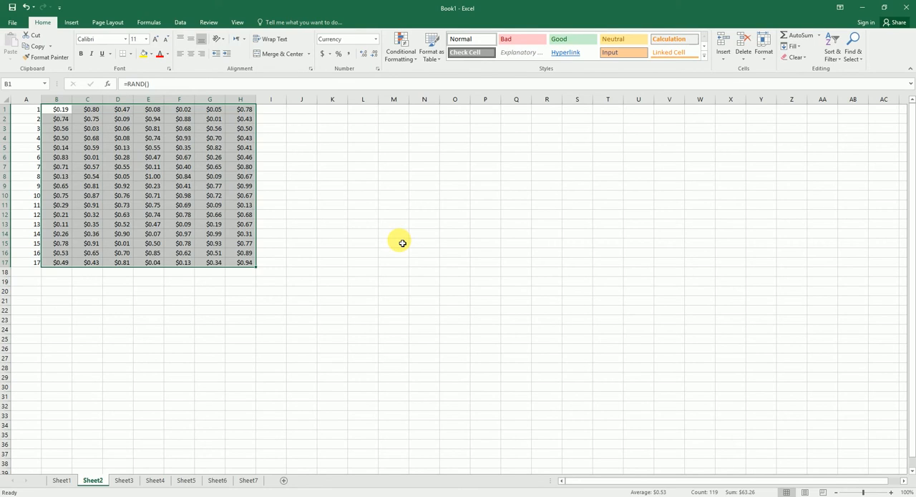
key("ctrl+shift+1")
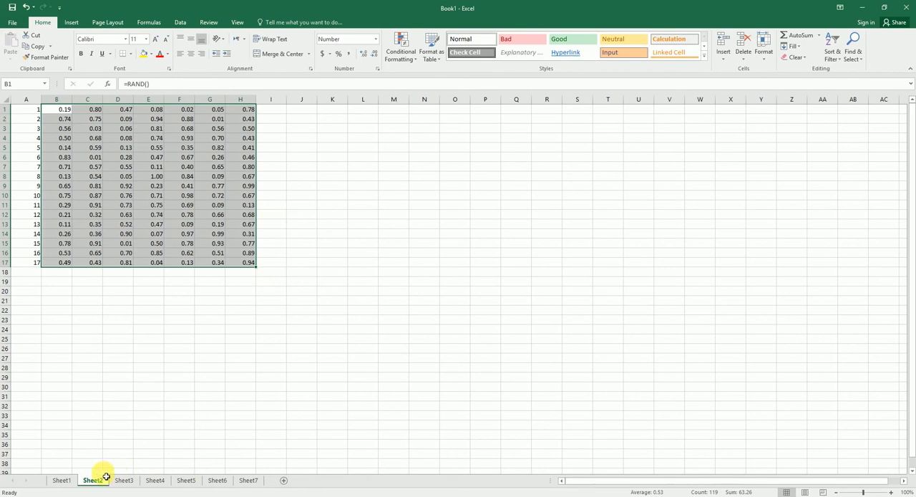
Fill cells B1:H1 on Sheet2 with the header text Test in a single entry.
left_click(62, 479)
left_click(103, 157)
left_click(96, 481)
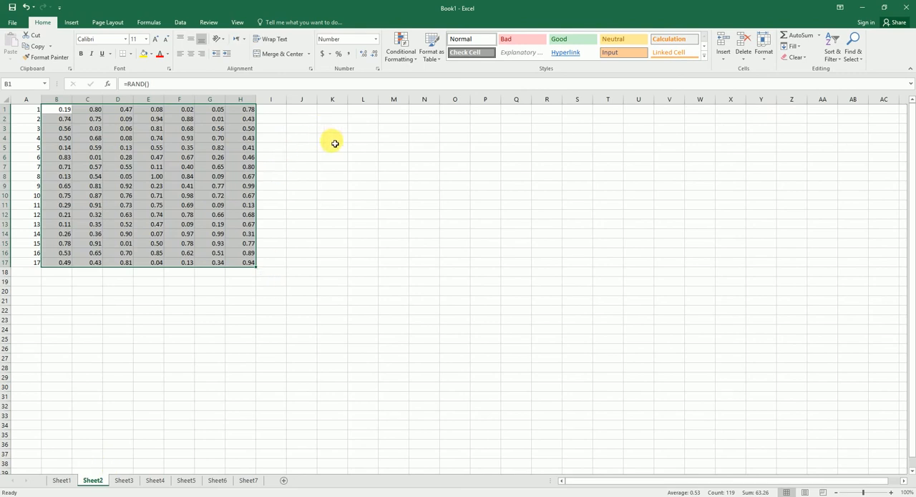
left_click(330, 121)
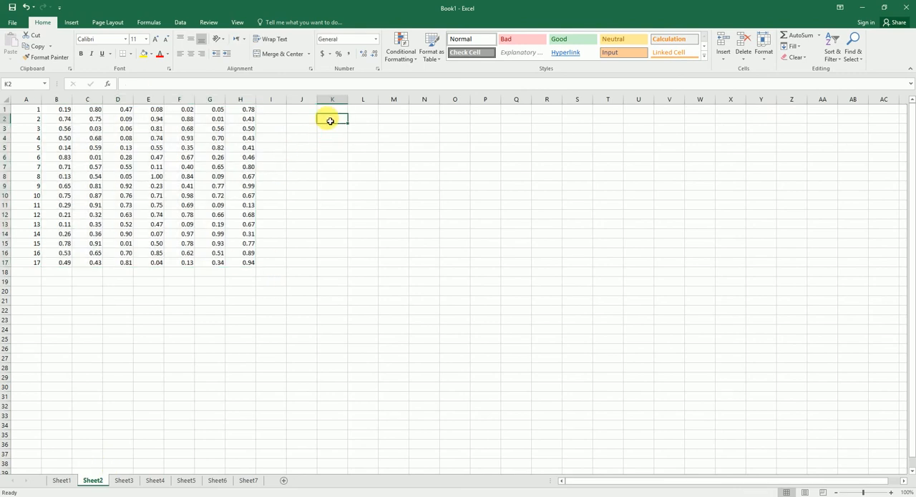
left_click_drag(63, 110, 241, 111)
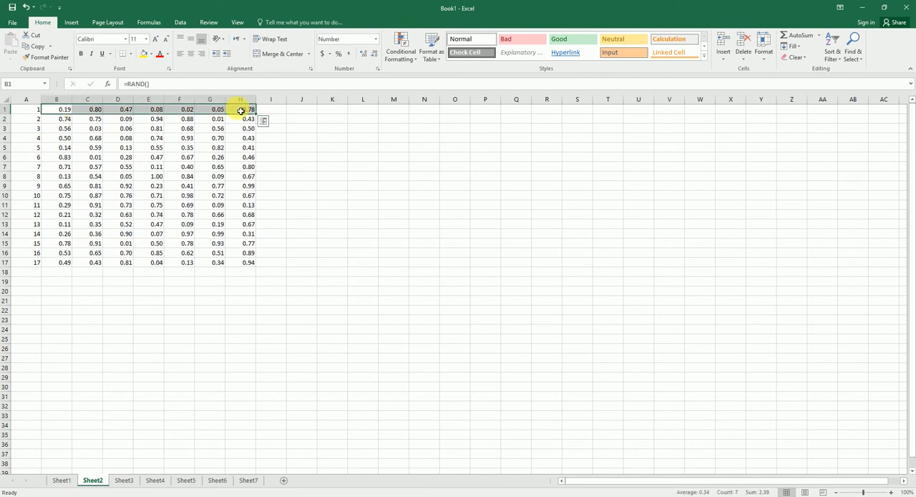
type("Test")
key("ctrl+Return")
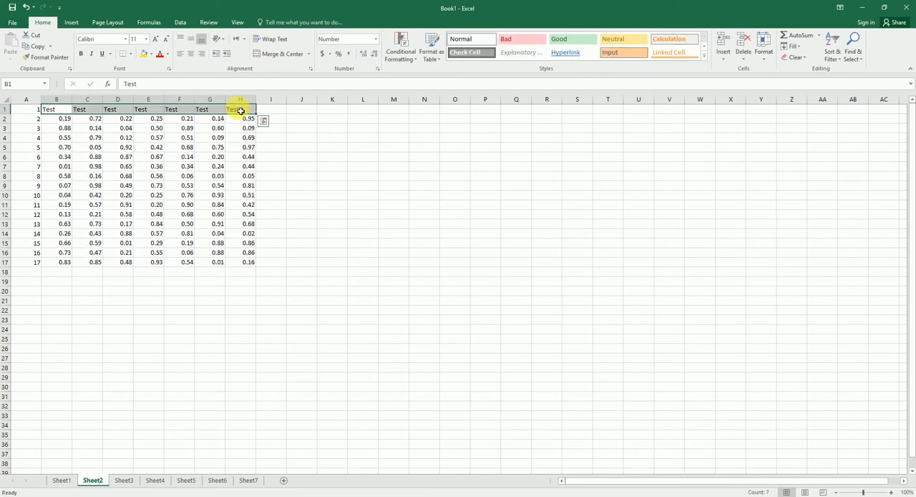
left_click(323, 151)
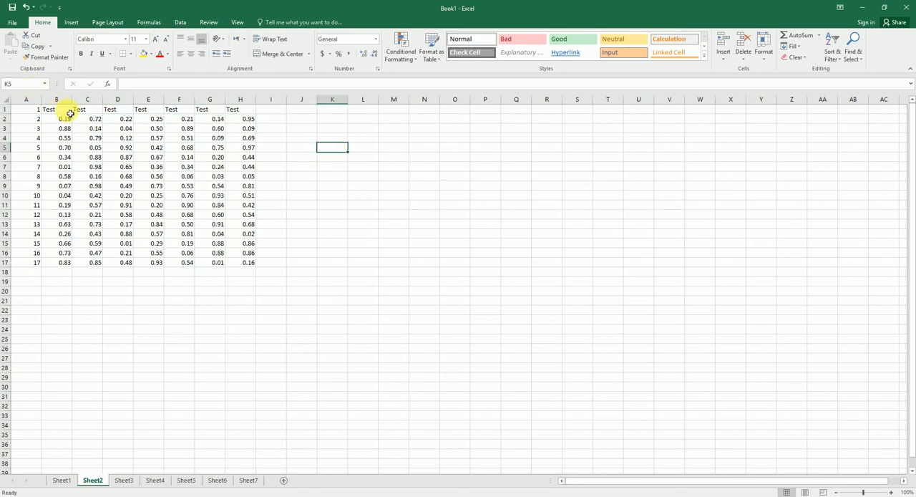
Rename the headers in C1:E1 on Sheet2 as Test1, Test2 and Test3, and auto-fill the header pattern across to H1.
left_click(91, 111)
left_click(163, 85)
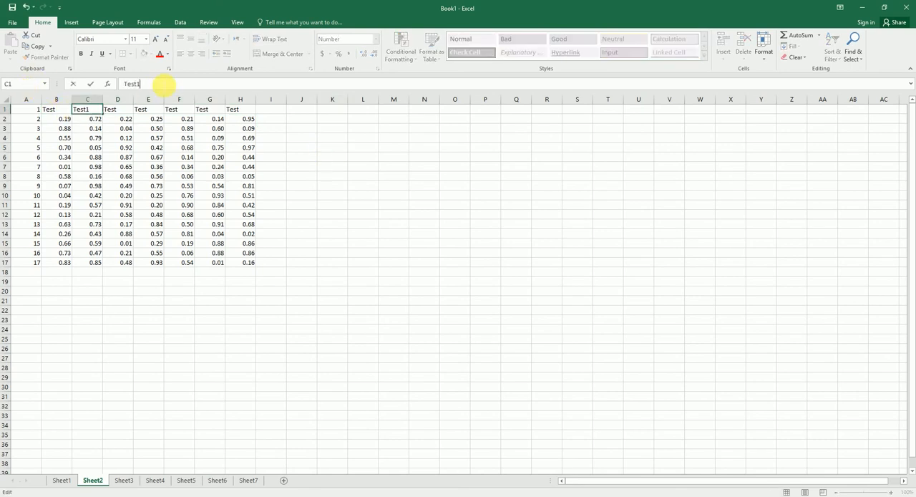
type("1")
key("Tab")
left_click(164, 84)
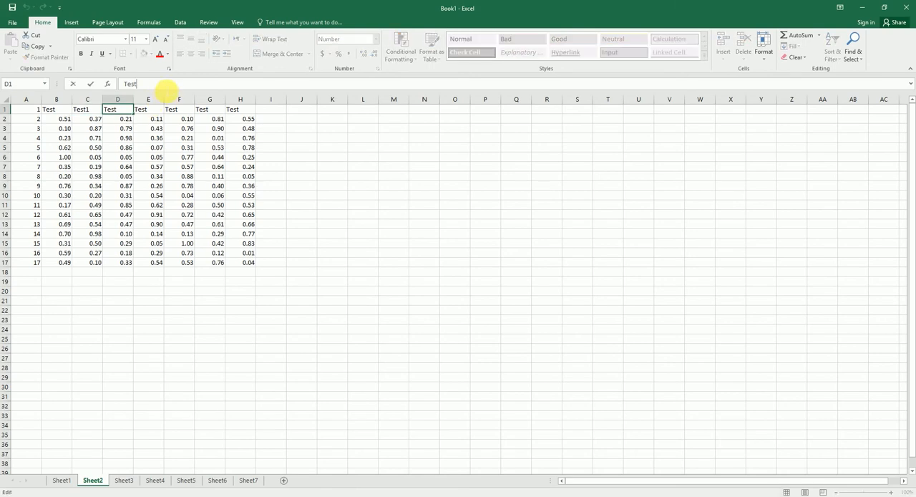
type("2")
key("Tab")
left_click(164, 84)
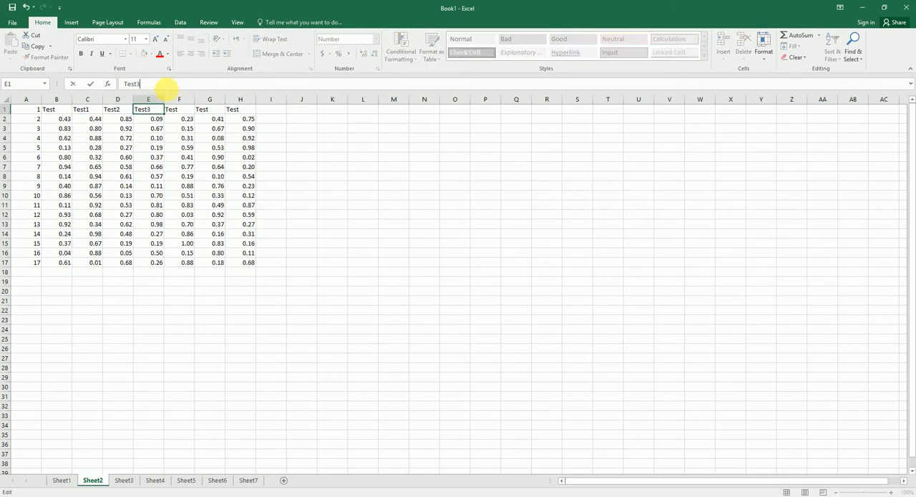
key("Tab")
left_click_drag(67, 111, 251, 116)
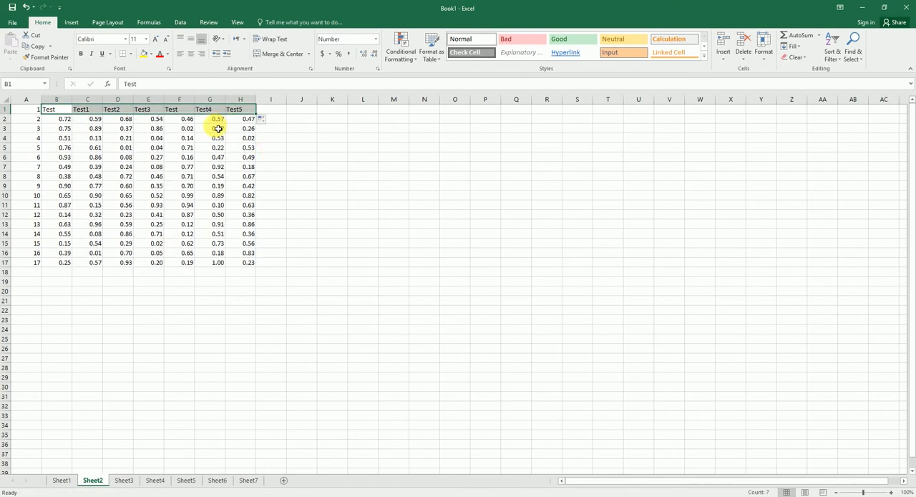
Enter the relative reference =B1 in K6 on Sheet2 and fill it down to K17.
left_click(323, 160)
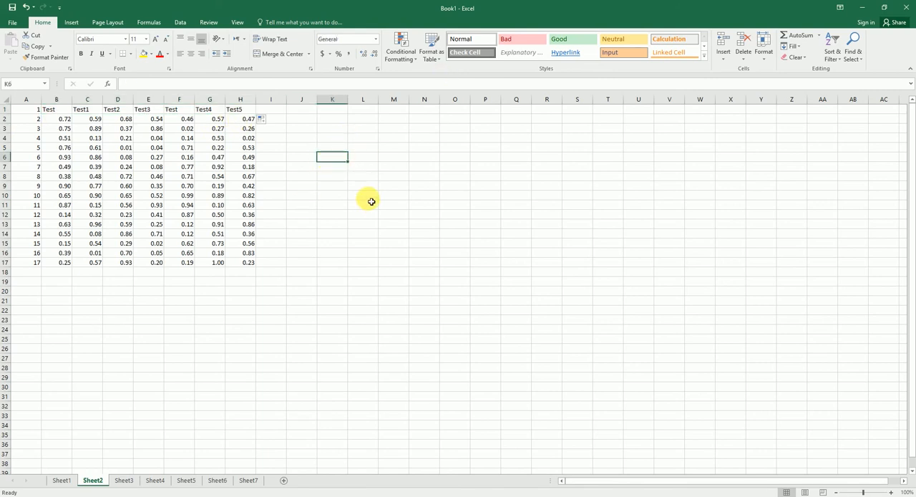
type("=")
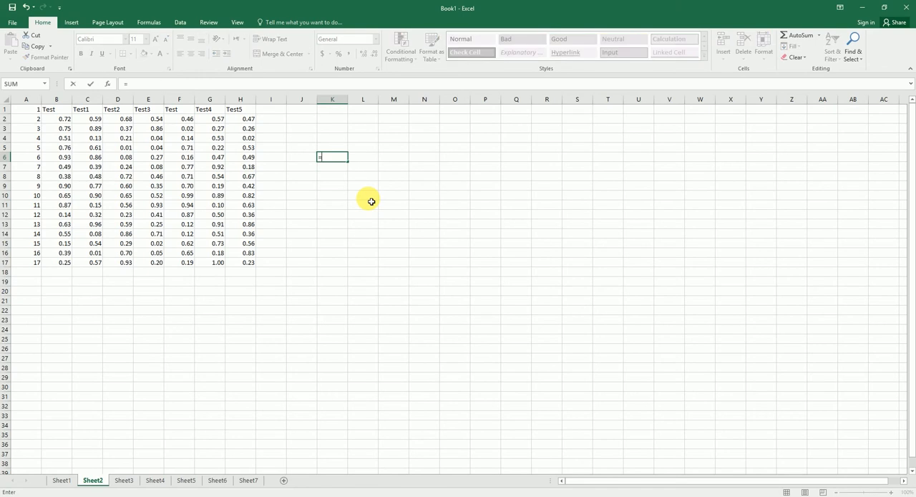
left_click(61, 112)
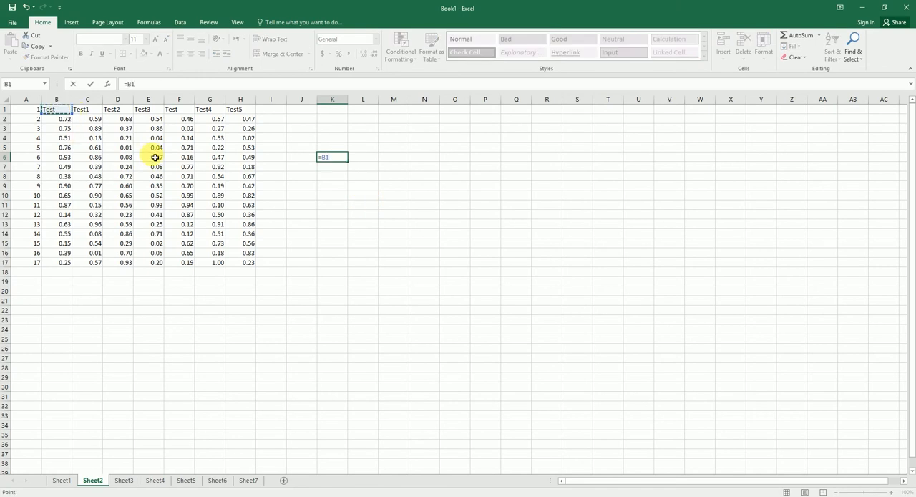
key("Return")
left_click(331, 158)
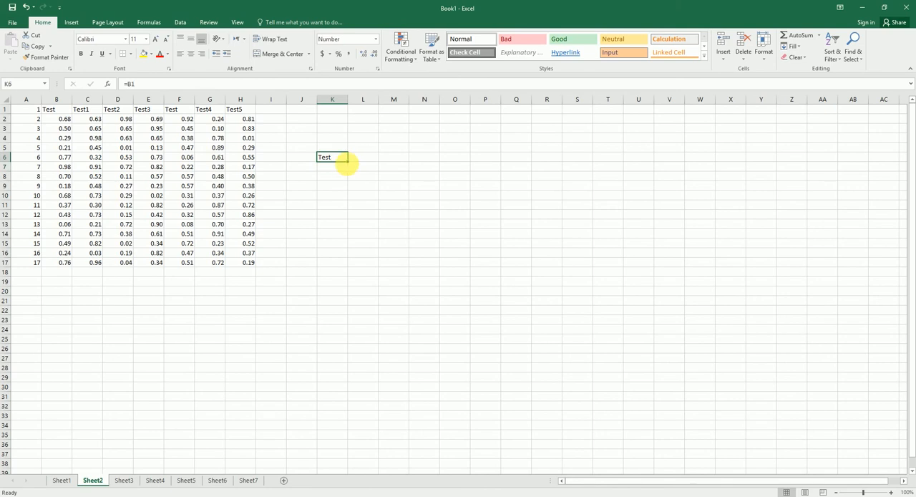
left_click_drag(351, 163, 351, 265)
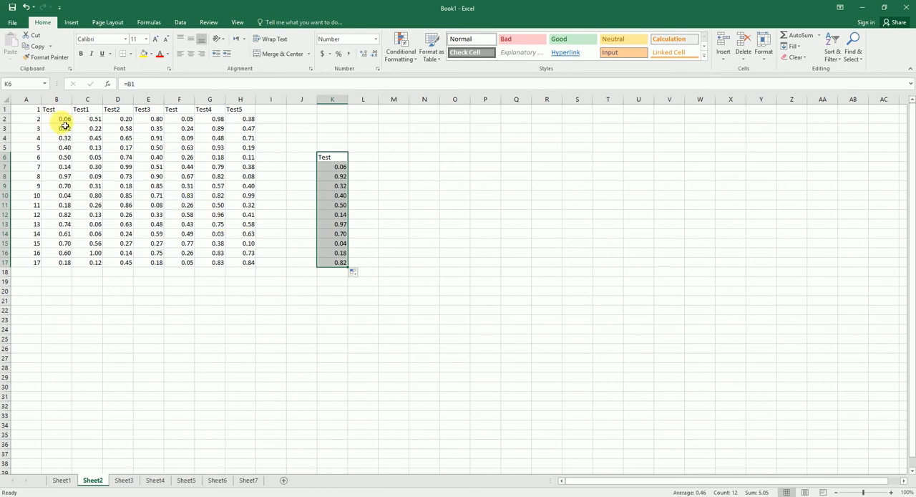
Lock the reference in K6 as =$B$1 and fill the formula down to K17.
left_click(327, 158)
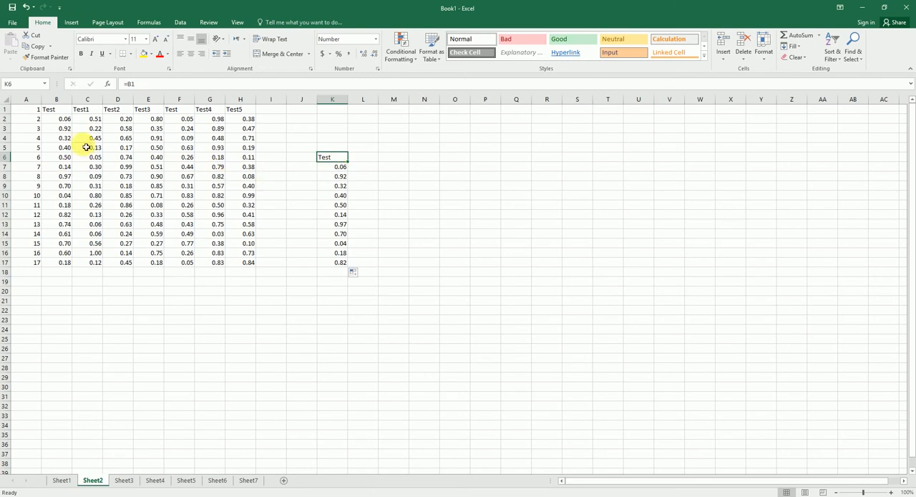
left_click(139, 84)
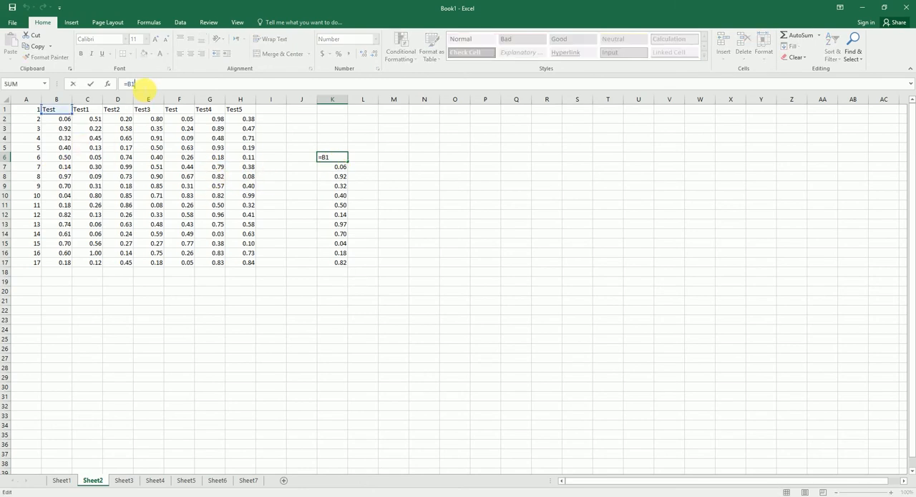
key("F4")
key("ctrl+Return")
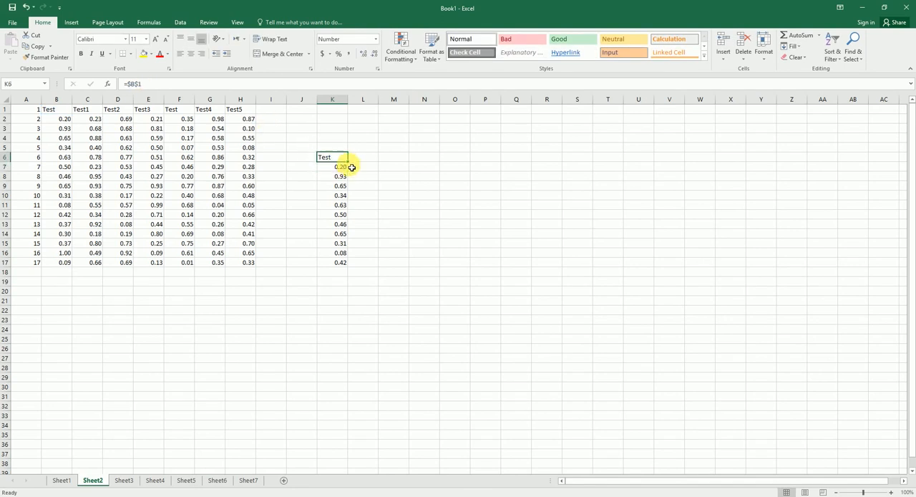
double_click(348, 161)
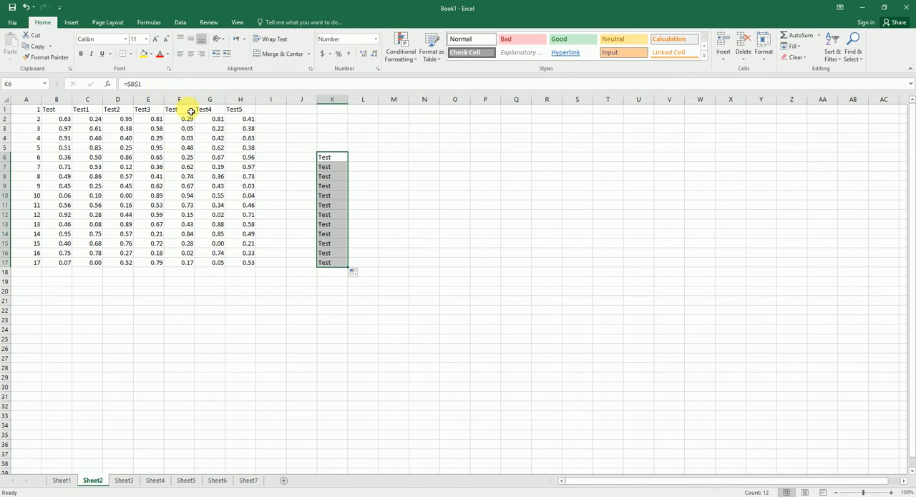
Go to the CountIF and SumIF tip in B7 on Sheet1, and open Sheet3.
left_click(62, 480)
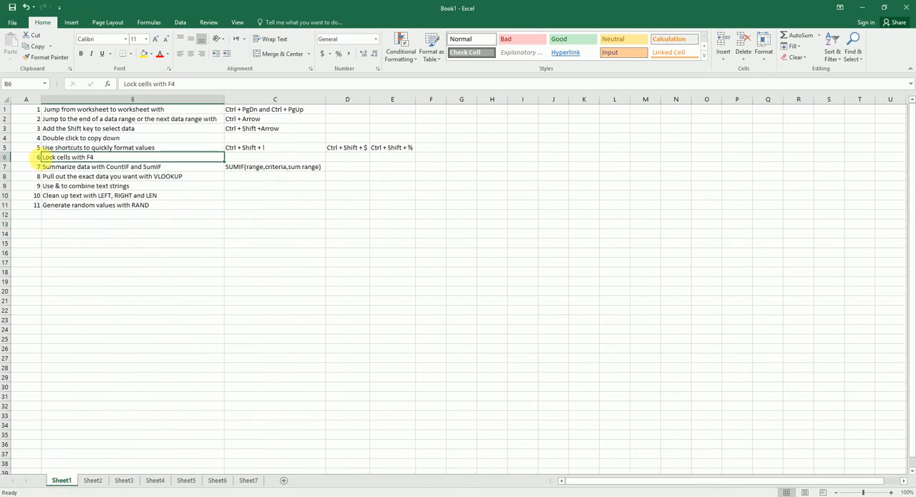
left_click(83, 166)
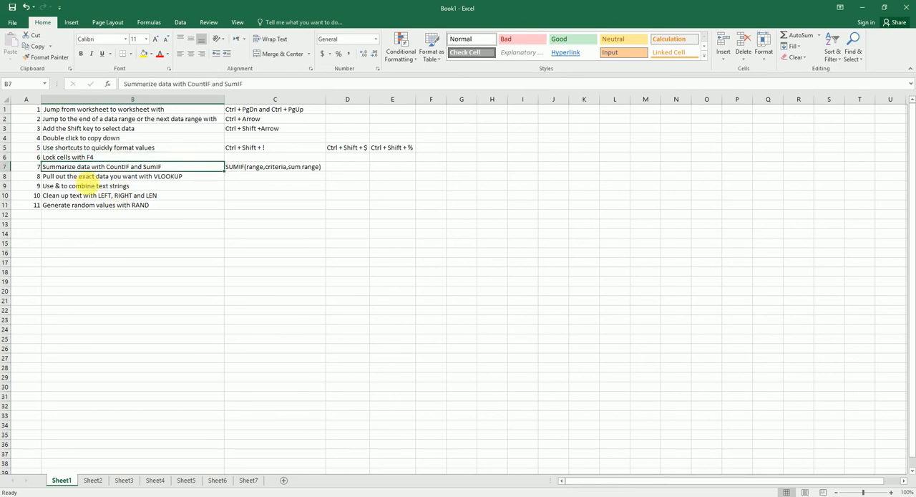
left_click(124, 480)
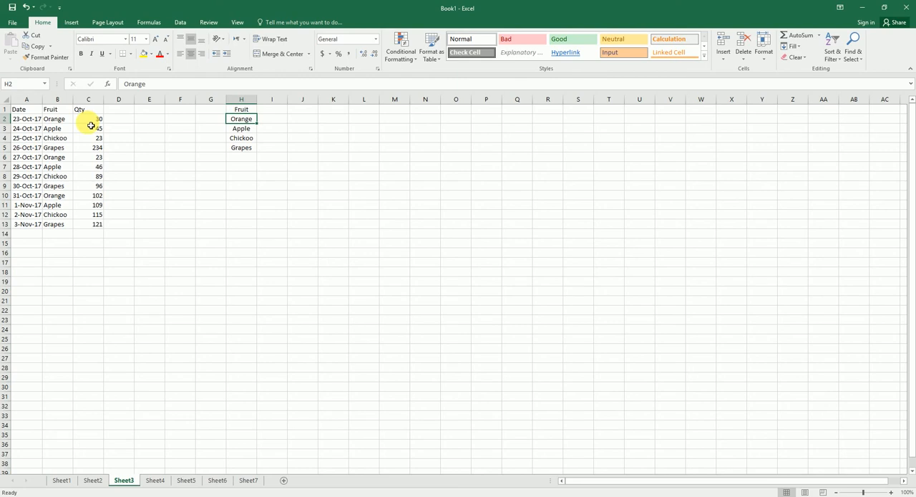
Total the Orange quantities in I2 on Sheet3 with the formula =SUMIF(B:B,H2,C:C).
left_click(269, 119)
type("=")
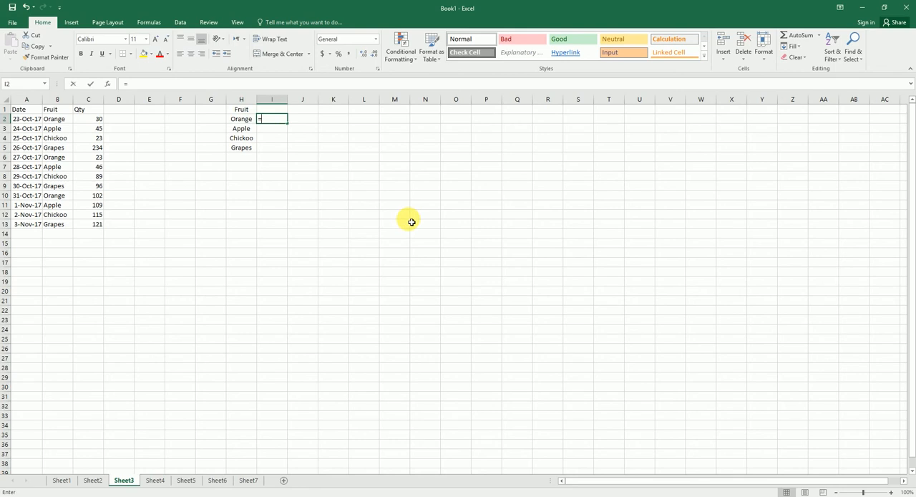
type("sum")
key("Down")
key("Tab")
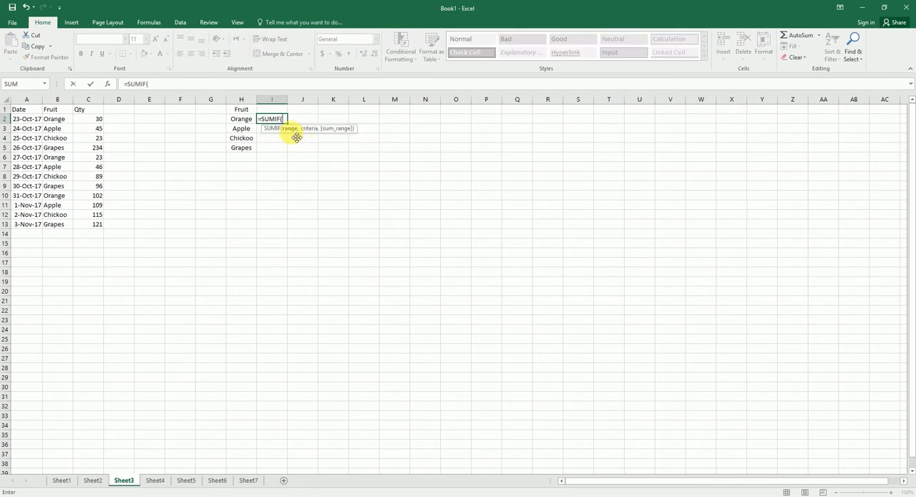
left_click(59, 98)
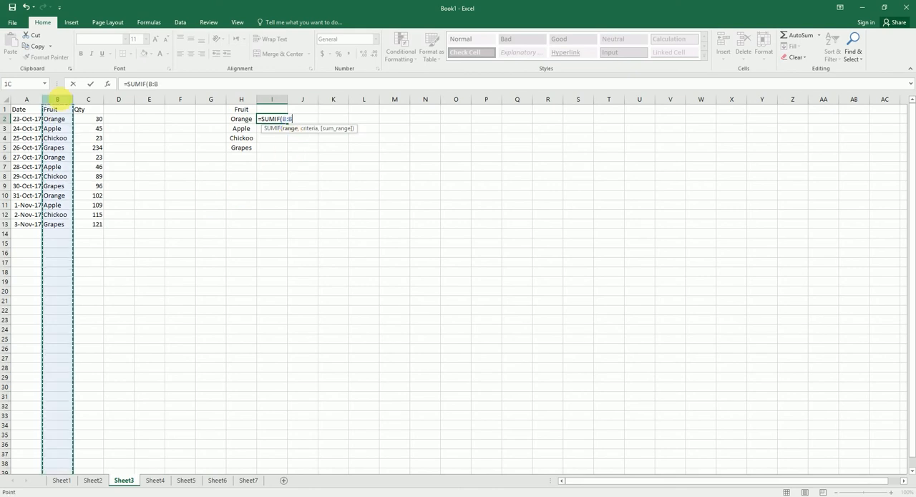
type(",")
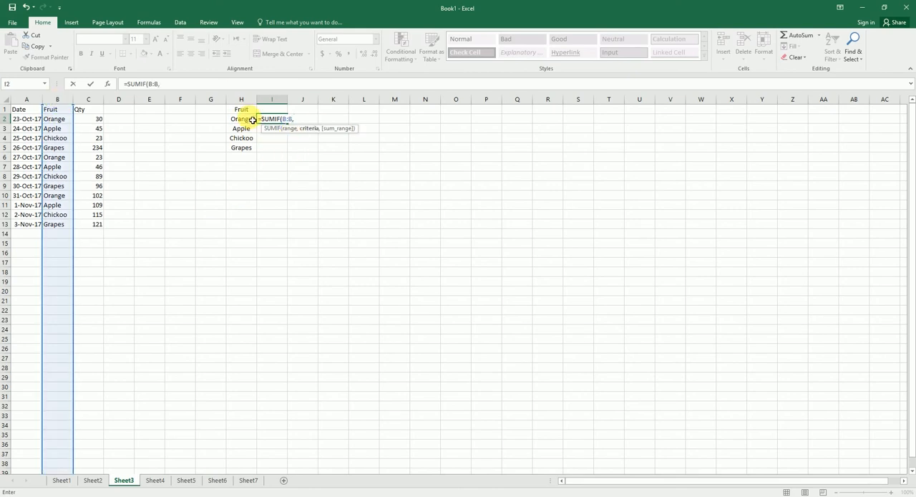
left_click(251, 119)
type(",")
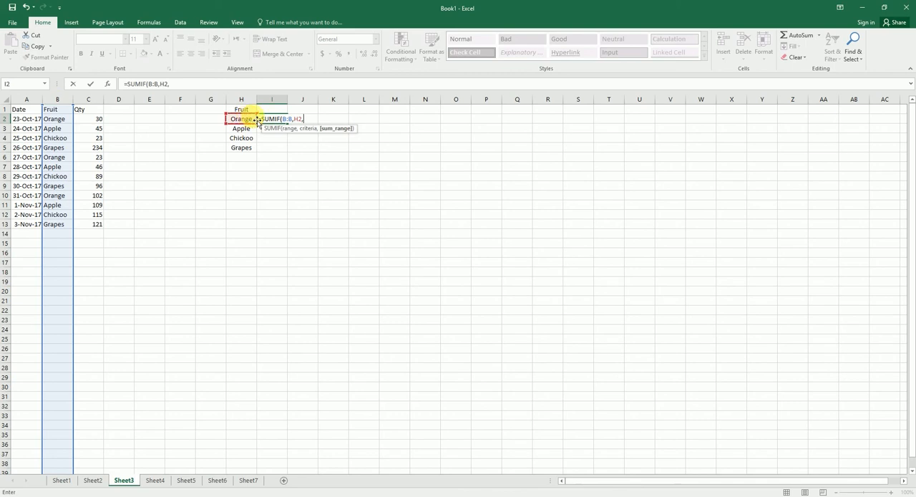
left_click(97, 101)
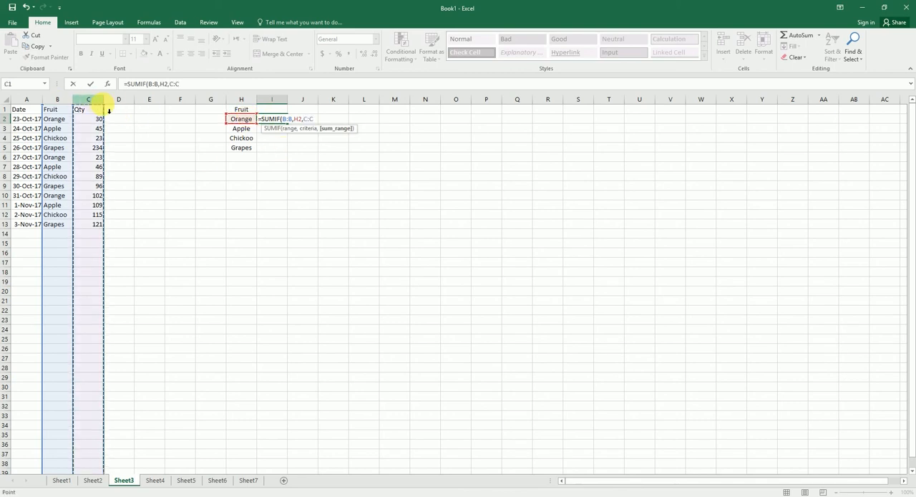
type(")")
key("Return")
Fill the SUMIF formula from I2 down to I5 and display the totals without decimals.
left_click(274, 122)
left_click_drag(288, 123, 289, 150)
left_click(375, 53)
left_click(375, 54)
left_click(375, 54)
left_click(375, 54)
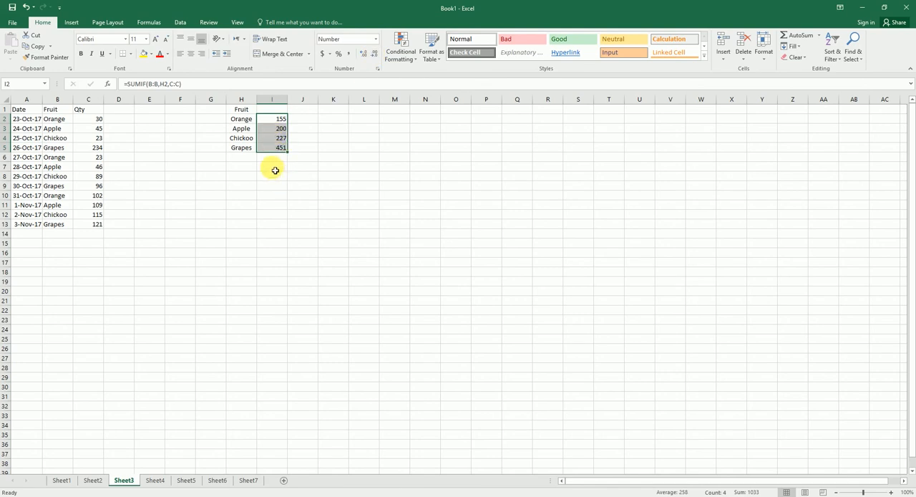
Check the sum of the Orange quantities against I2, and compare the sum of I2:I5 with that of C2:C13.
left_click(100, 122)
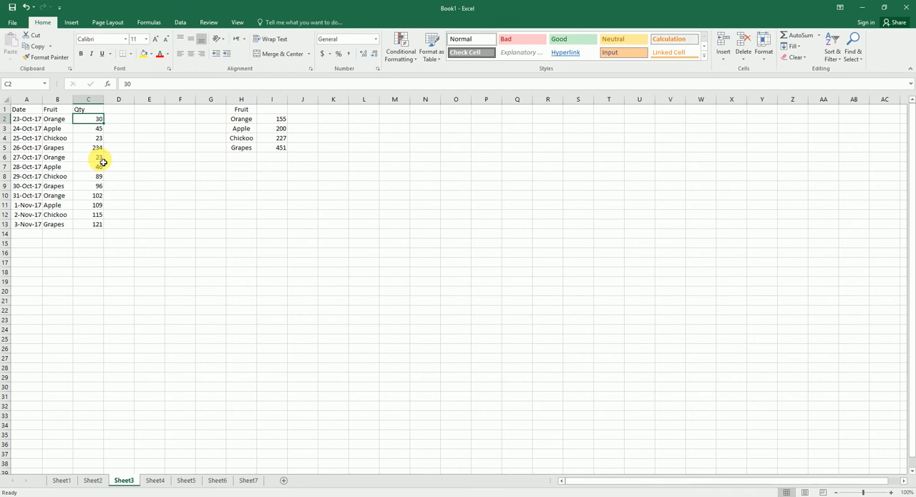
left_click(101, 159, "ctrl")
left_click(99, 196, "ctrl")
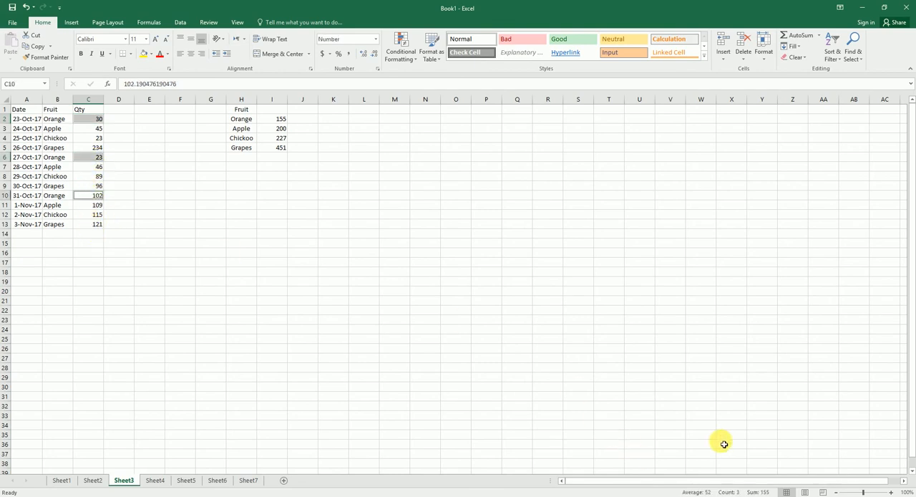
left_click(278, 120)
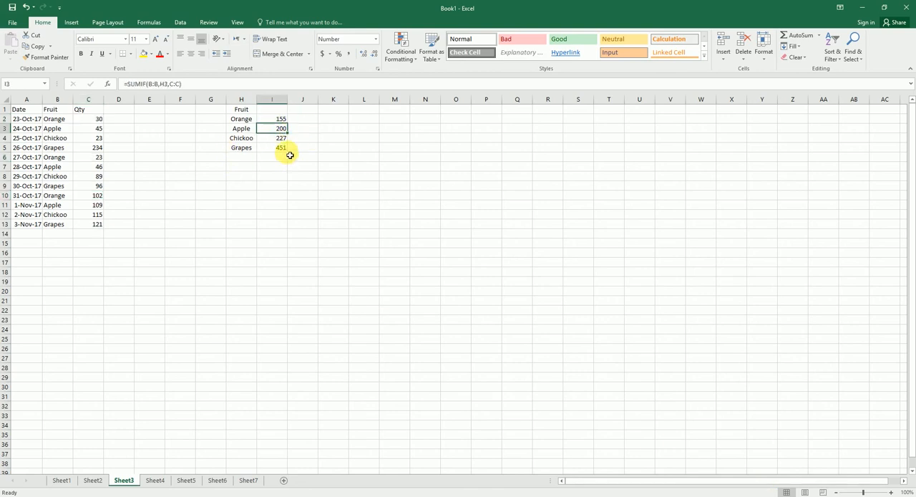
left_click_drag(280, 122, 282, 149)
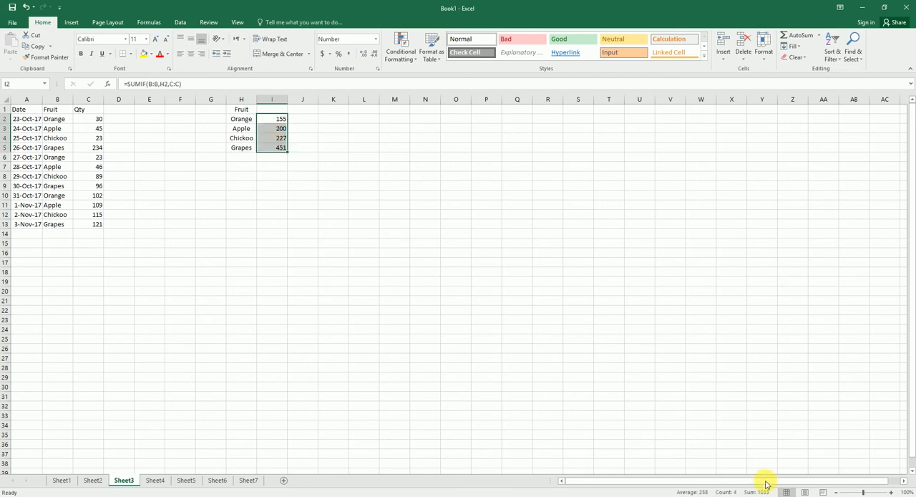
left_click_drag(89, 118, 86, 223)
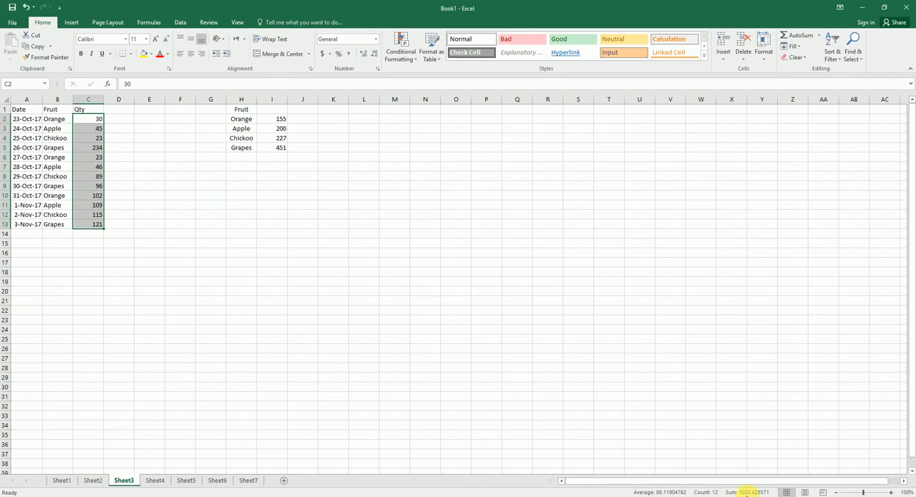
left_click(276, 120)
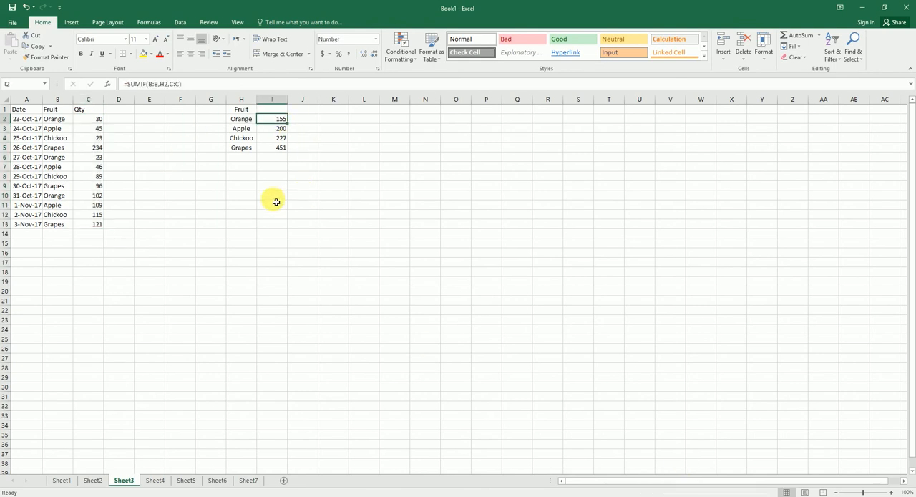
Count the Orange entries in J2 on Sheet3 with the formula =COUNTIF(B:B,H2).
left_click(302, 120)
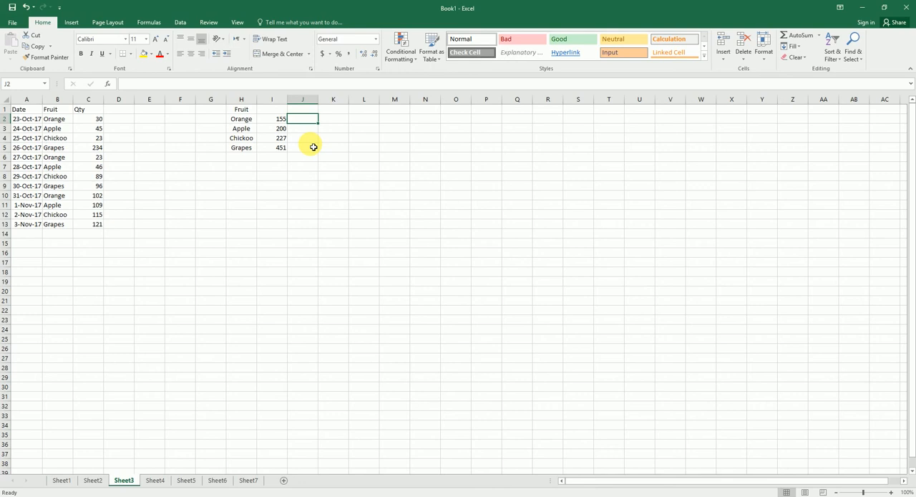
type("=count")
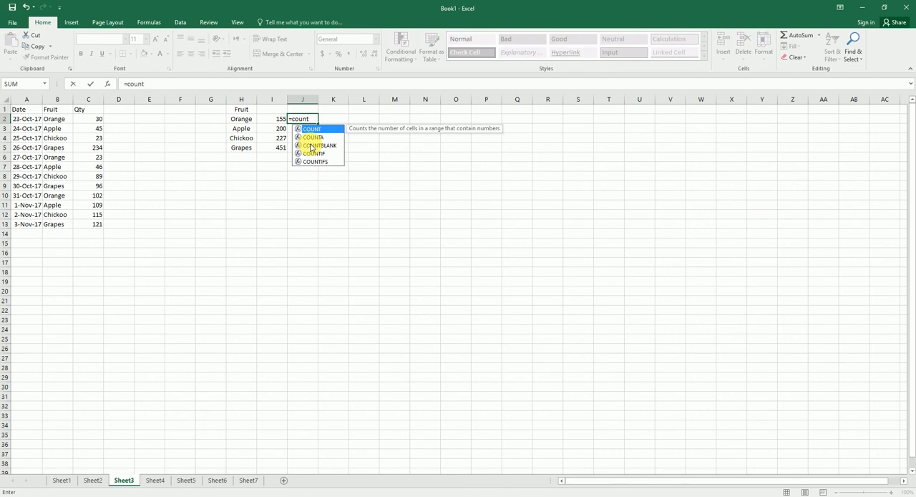
key("Down")
key("Down")
key("Down")
key("Tab")
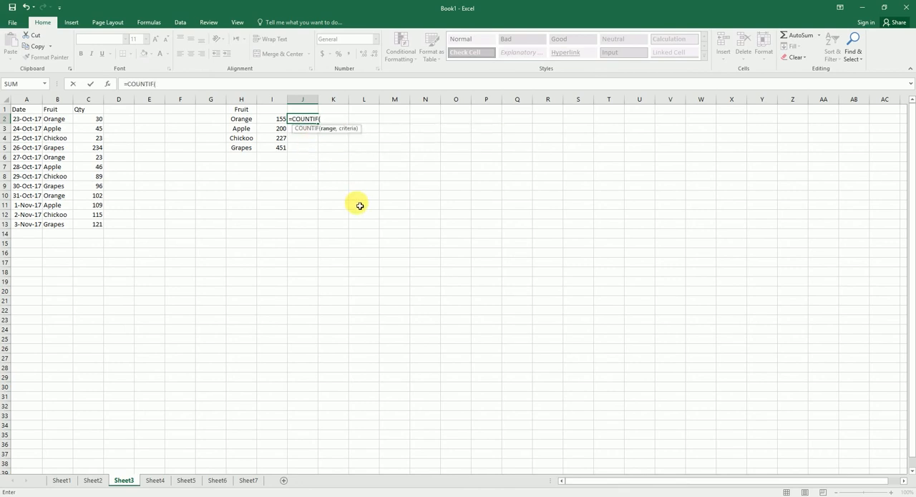
left_click(59, 100)
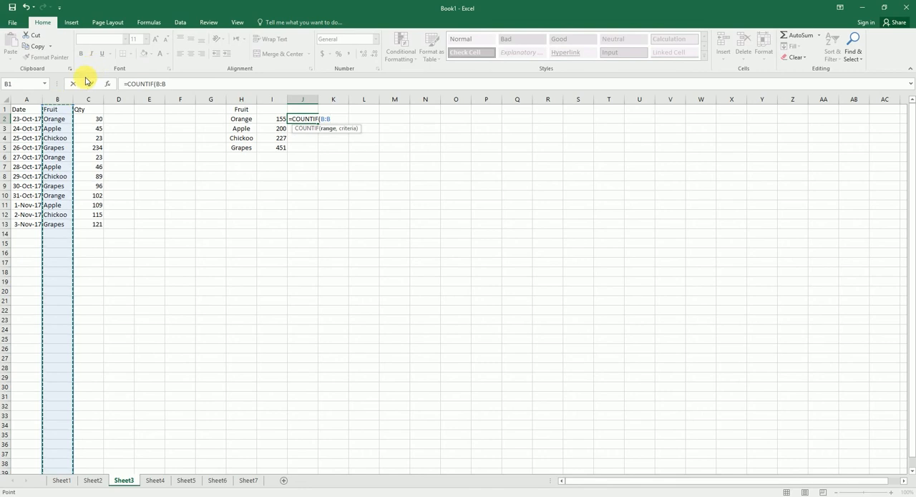
type(",")
left_click(246, 123)
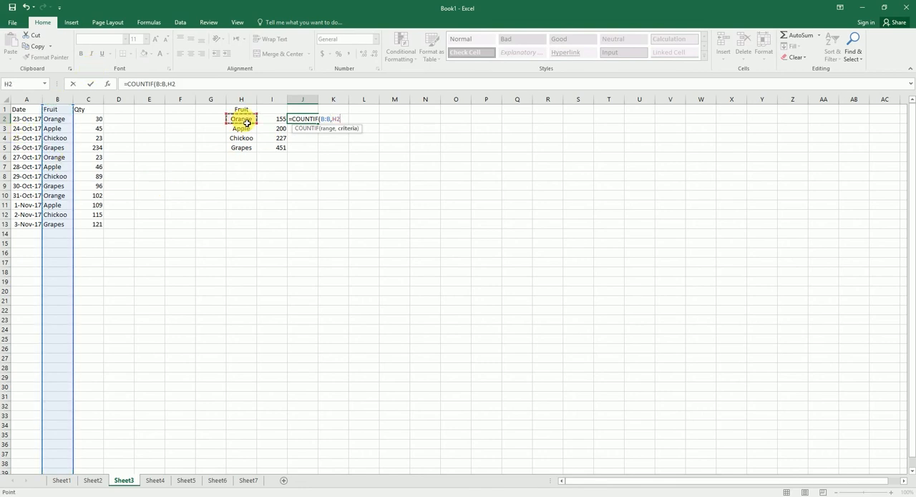
key("Return")
Fill the COUNTIF formula from J2 down to J5 for the other fruits.
left_click(306, 122)
left_click_drag(318, 125, 317, 150)
left_click(311, 120)
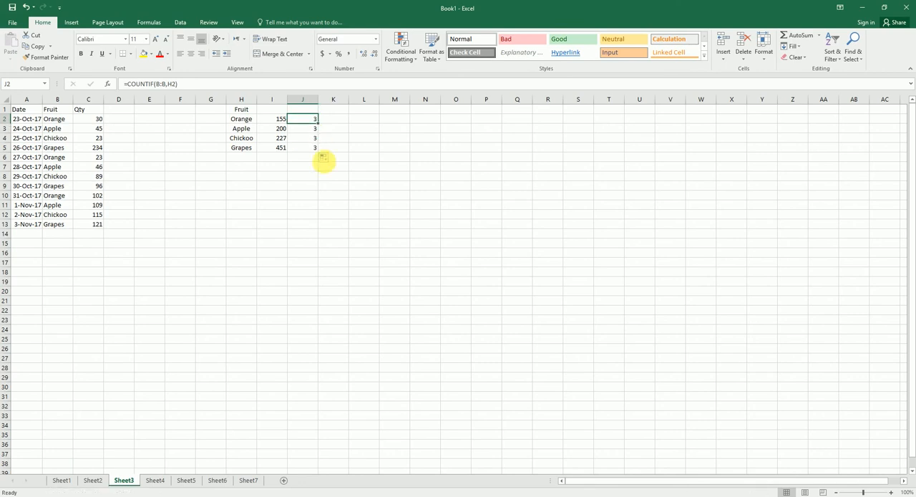
Check the fruit counts in J3:J5 on Sheet3 against the fruit entries in B2:B13.
left_click(312, 130)
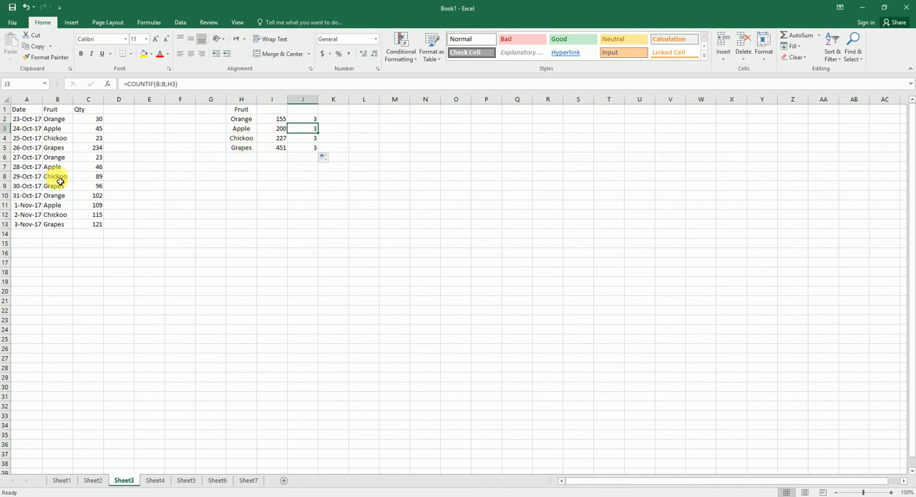
left_click(241, 140)
left_click(248, 156)
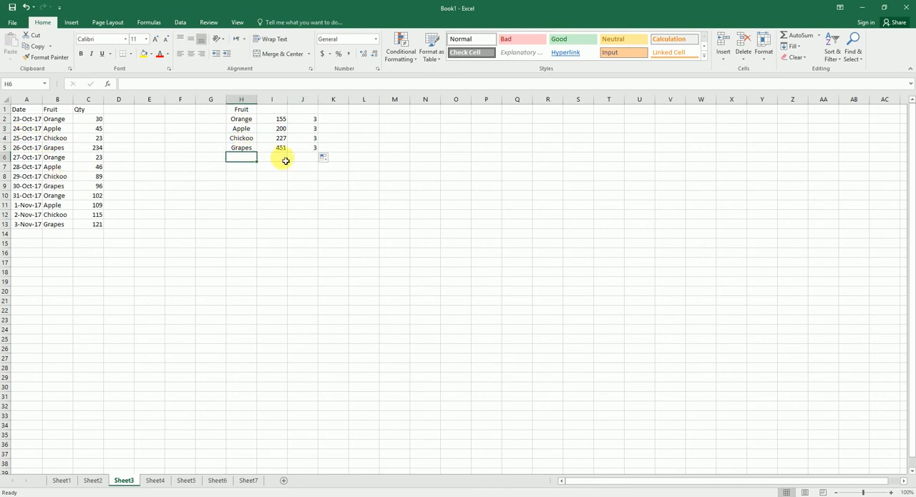
left_click_drag(61, 120, 68, 224)
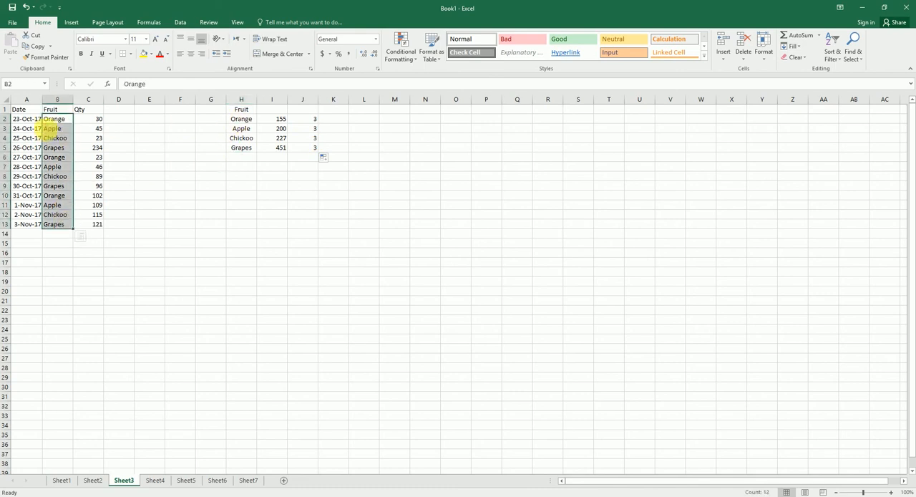
Calculate the average quantity per Orange entry in K2 with =I2/J2 and fill the formula down to K5.
left_click(333, 122)
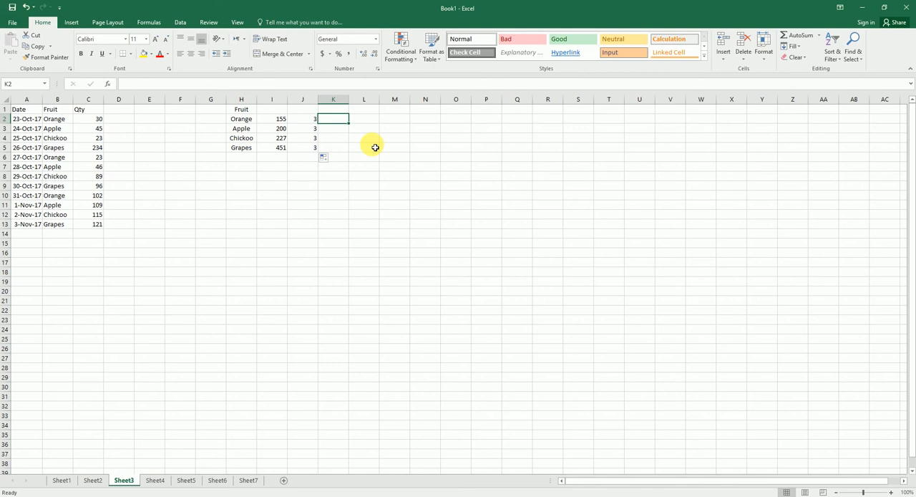
type("=")
key("Left")
key("Left")
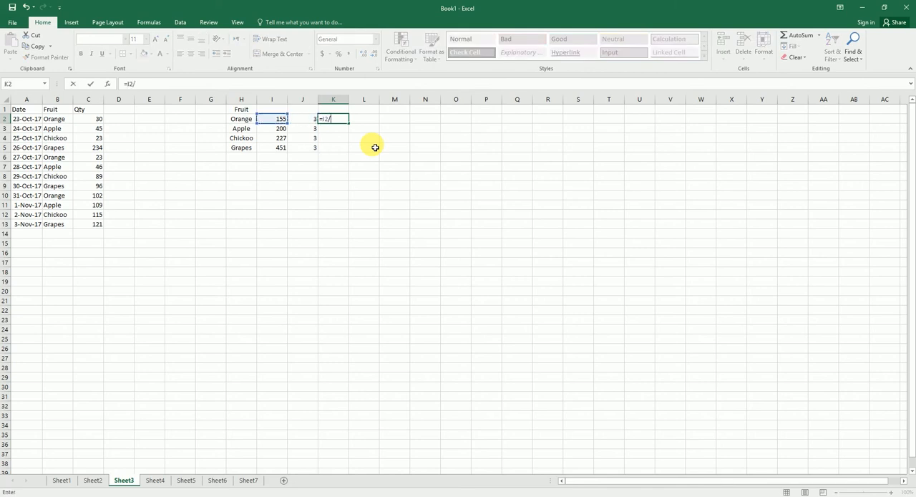
left_click(311, 122)
key("Return")
left_click(337, 121)
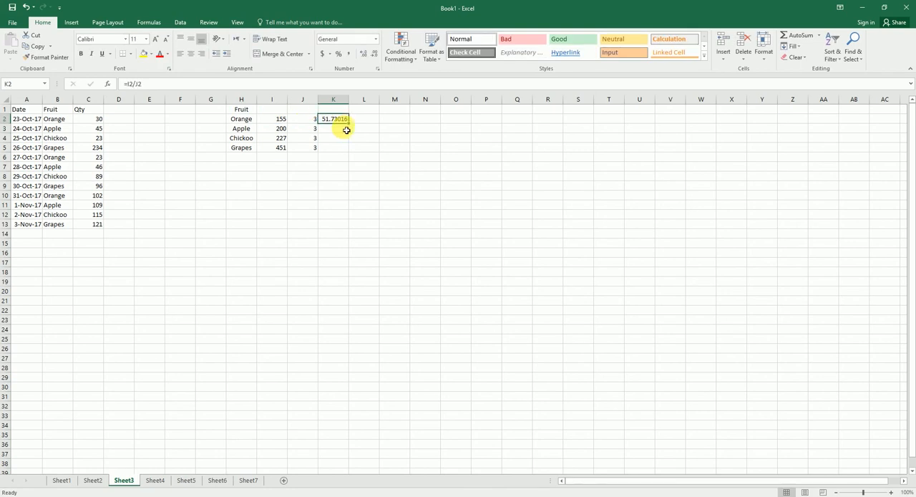
left_click_drag(351, 125, 352, 149)
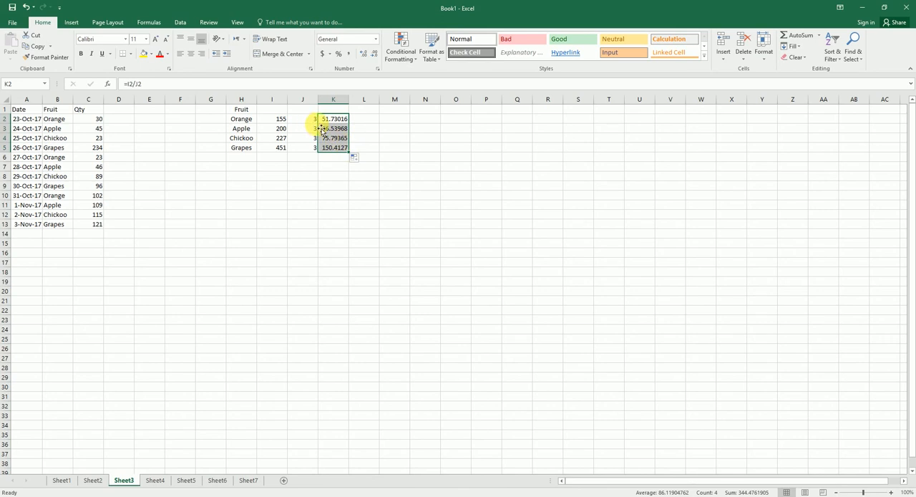
Point out the VLOOKUP tip in B8 on Sheet1 and look through the sample sheets to the Name and Email table on Sheet7.
left_click(62, 481)
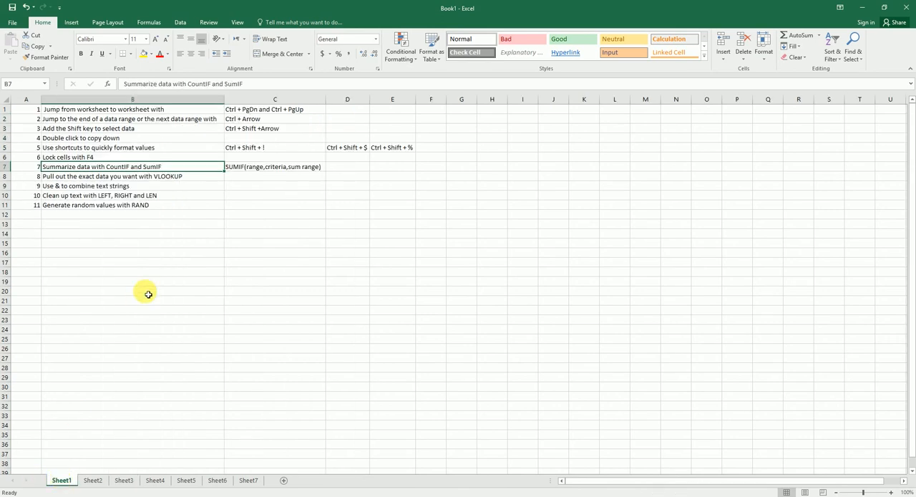
left_click(109, 178)
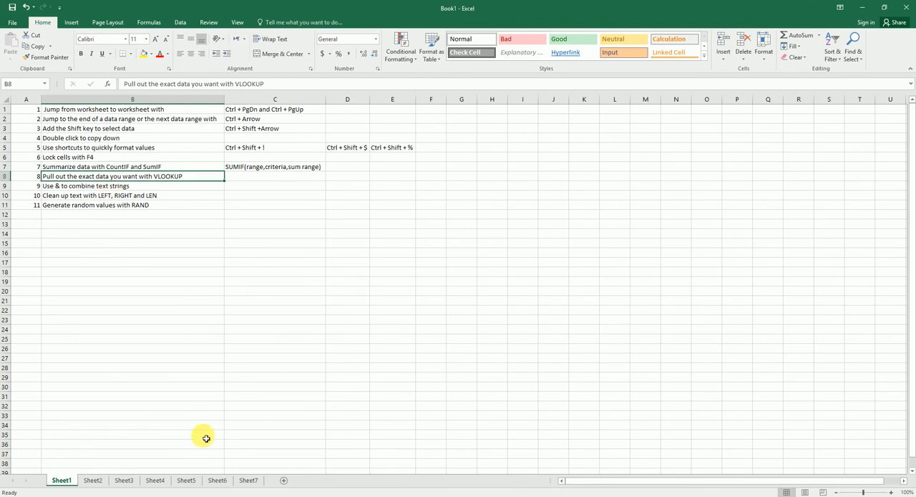
left_click(215, 481)
left_click(186, 481)
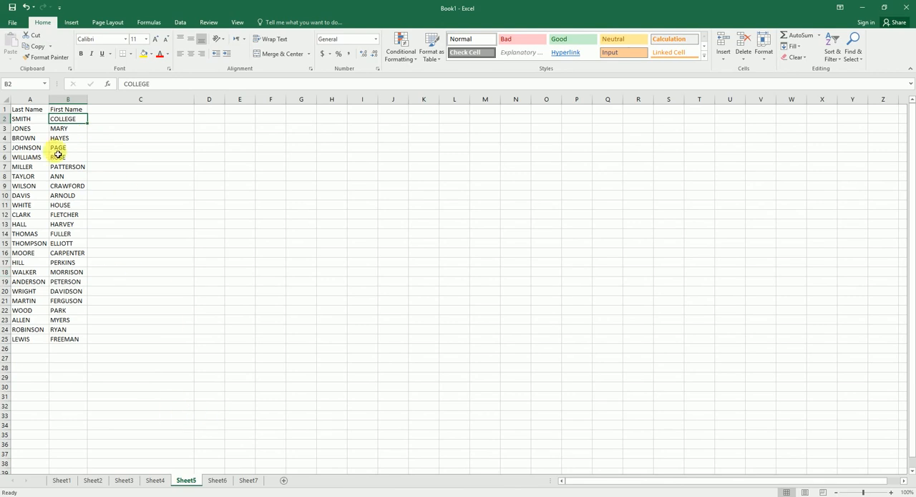
left_click(153, 481)
scroll(98, 179, "down", 14)
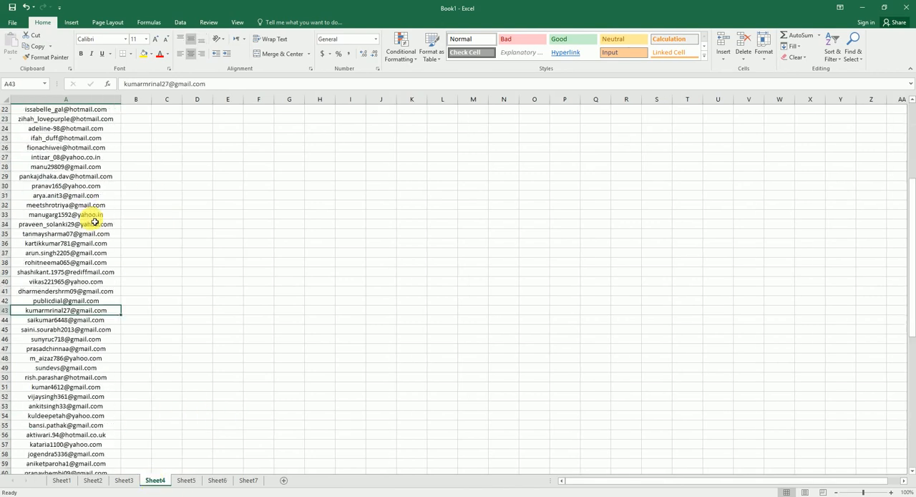
left_click(247, 480)
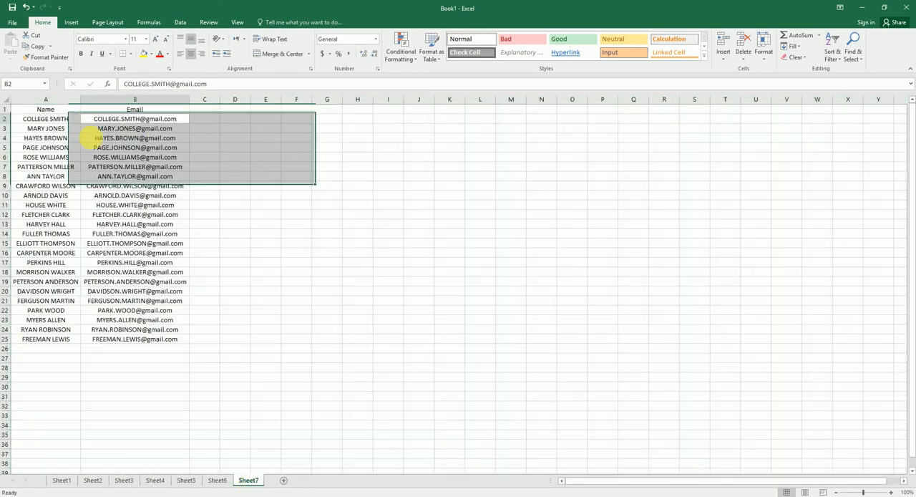
left_click(32, 120)
left_click(127, 128)
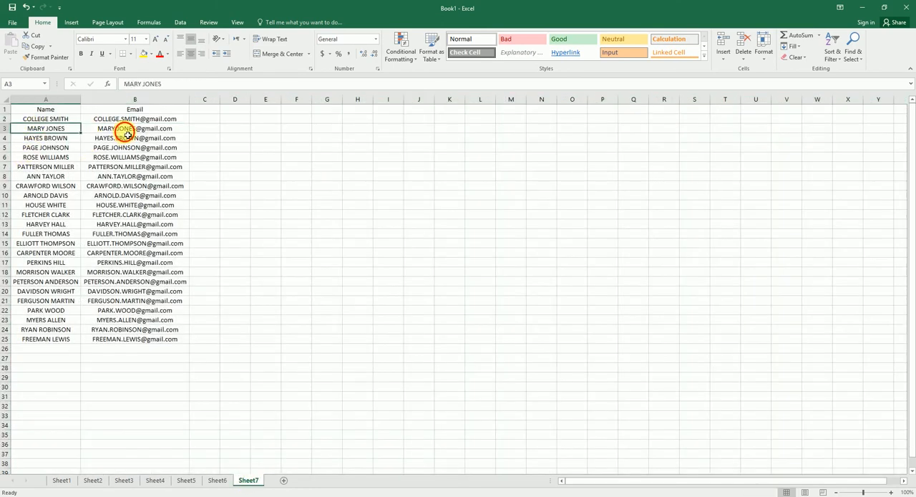
Compare the separate last and first name columns on Sheet5 with the combined names in the Sheet7 email table.
left_click(217, 480)
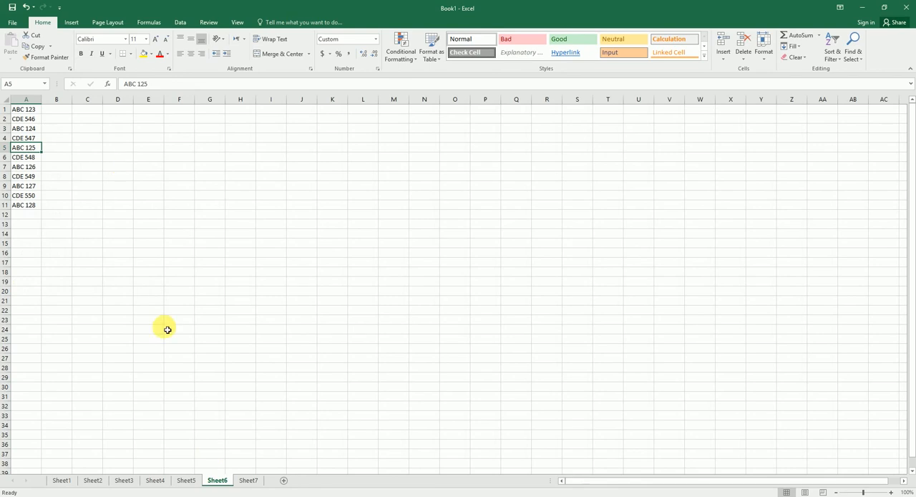
left_click(186, 479)
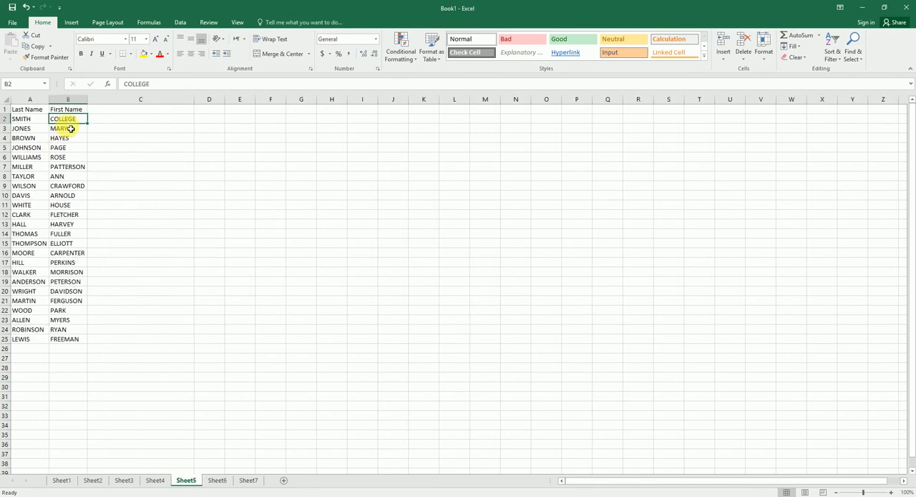
left_click(100, 121)
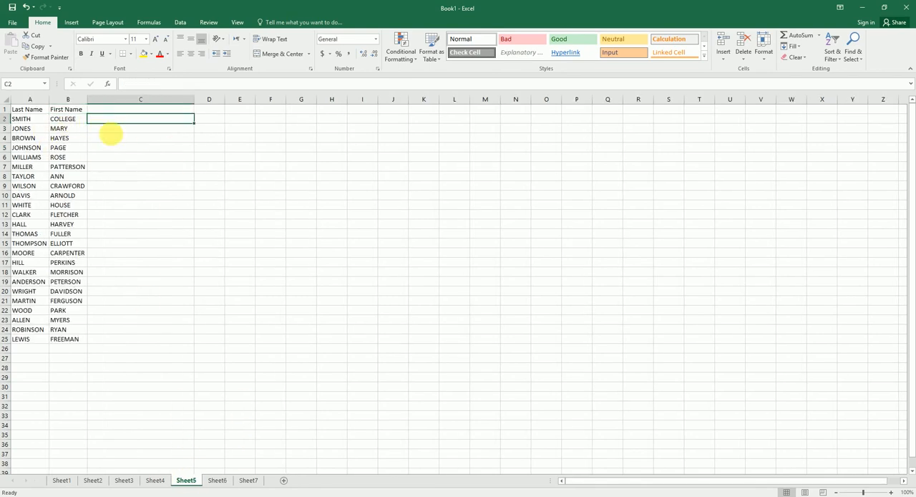
left_click(251, 479)
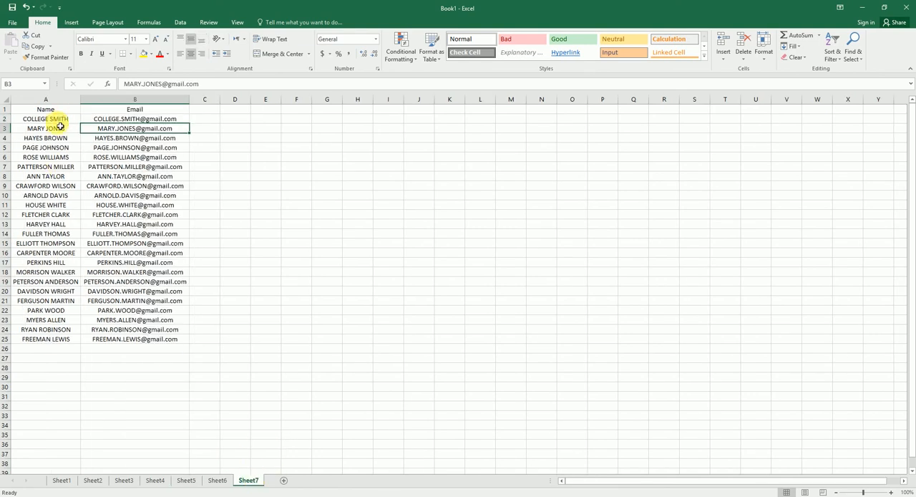
left_click(217, 479)
left_click(186, 479)
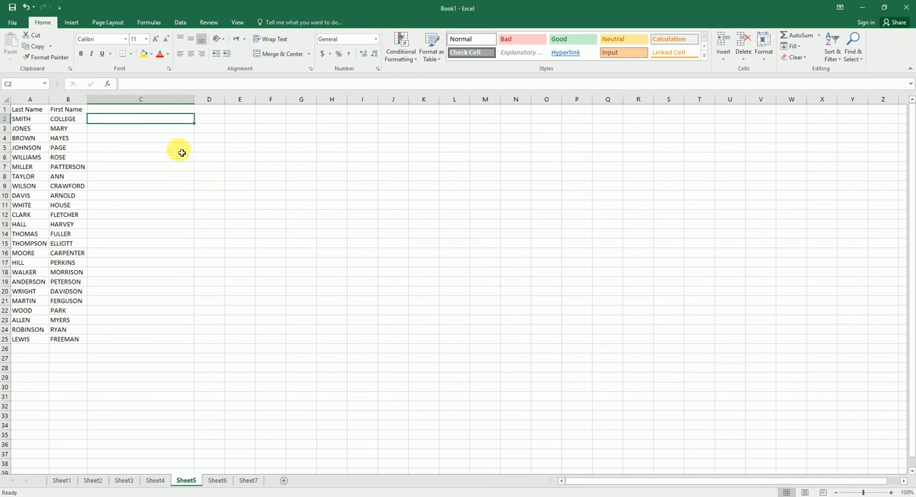
Add the column heading "Email ID" in C1 on Sheet5.
left_click(123, 108)
type("Email ID")
key("Return")
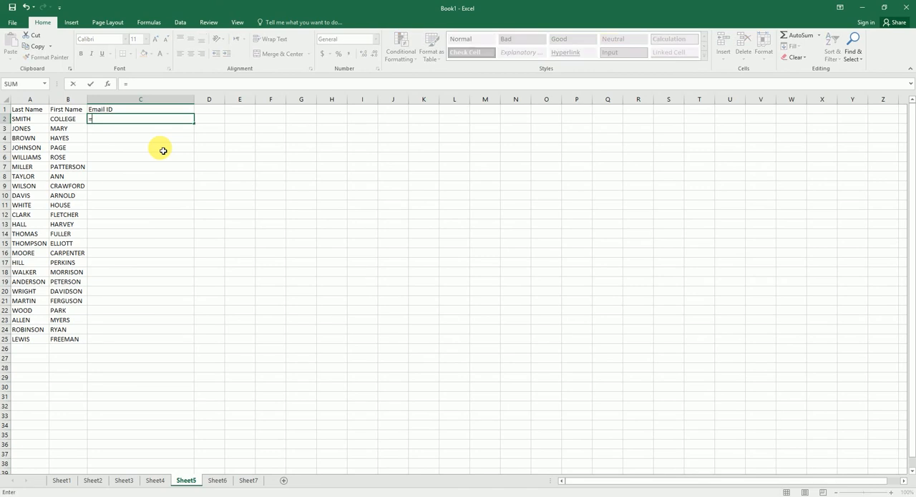
type("vlo")
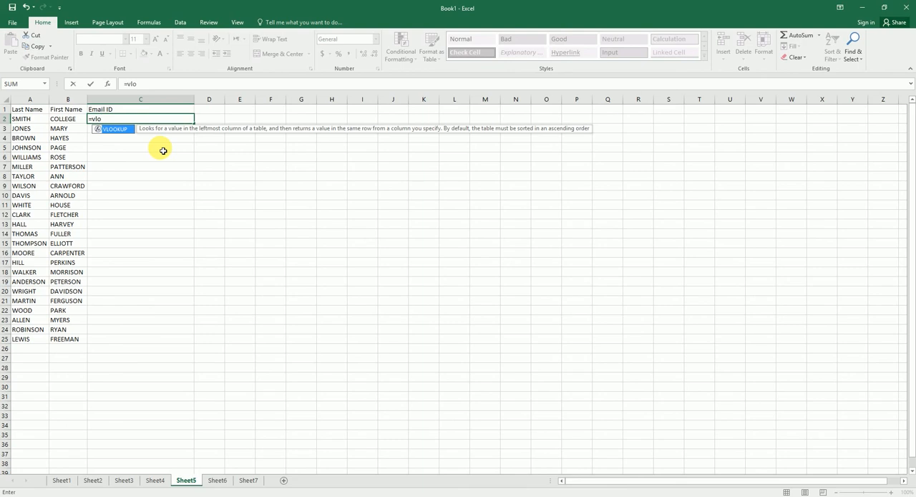
key("Tab")
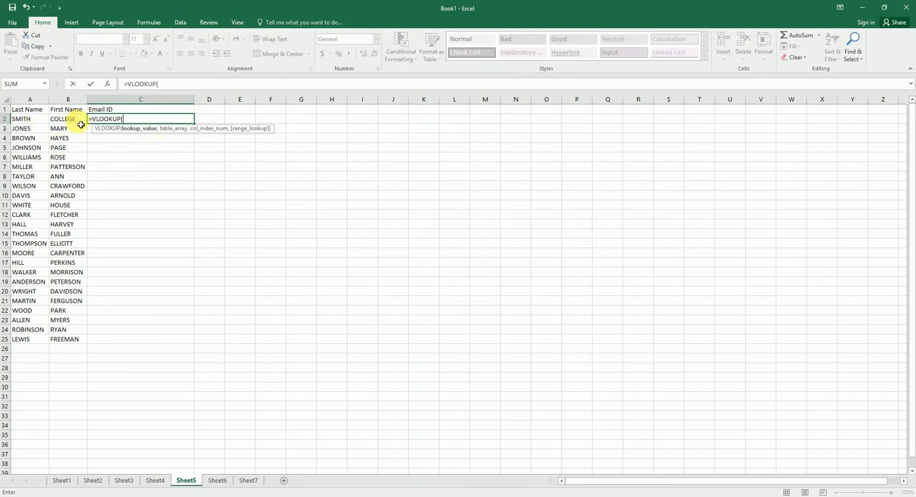
key("Escape")
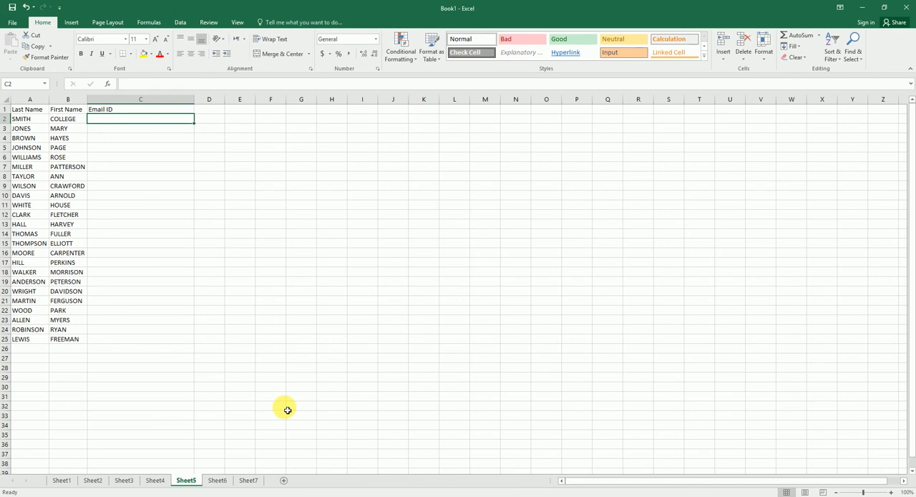
left_click(242, 481)
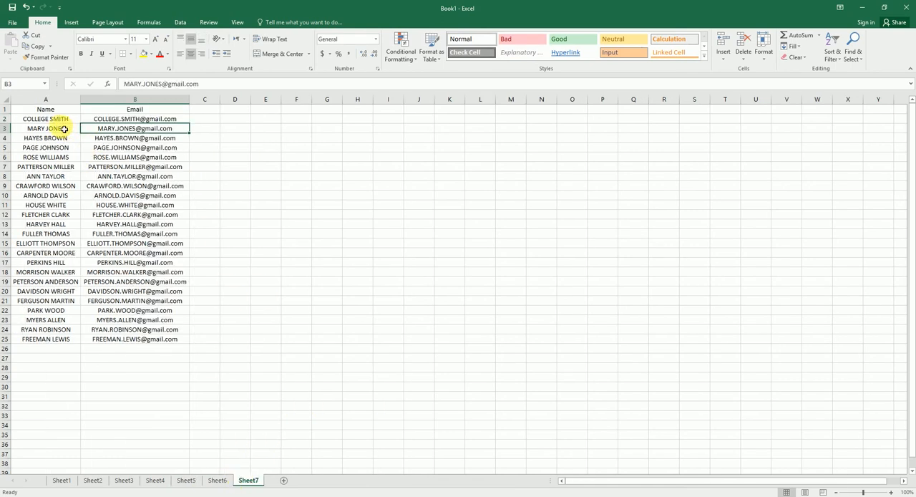
left_click(185, 481)
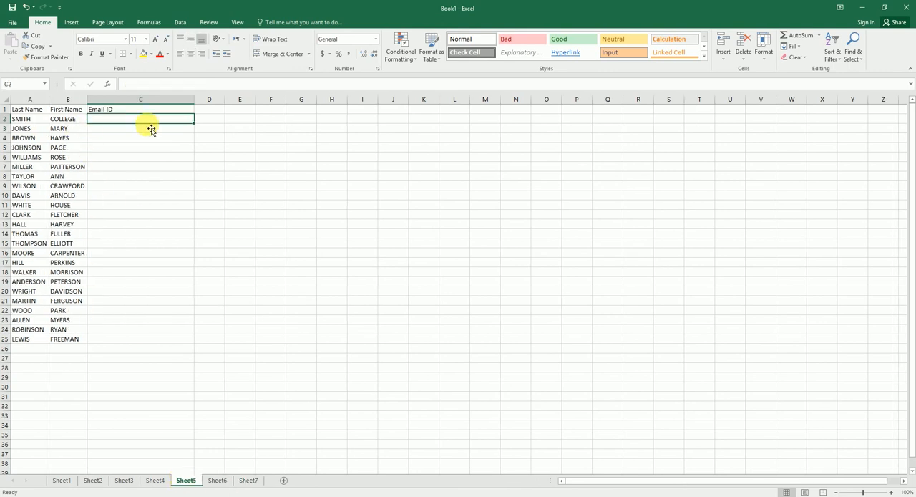
Look up the email address in C2 with =VLOOKUP(B2&" "&A2,Sheet7!A:B,2,0) and fill the formula down to C25.
type("=VLOOKUP(")
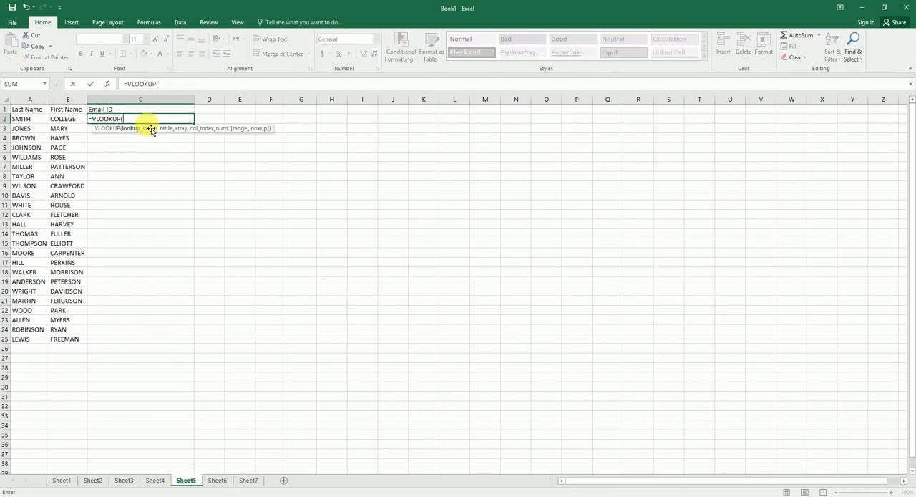
left_click(72, 119)
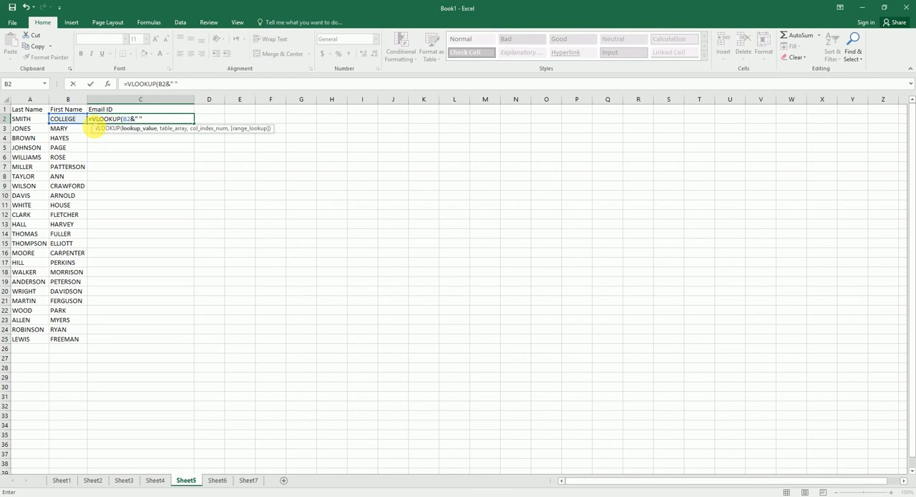
type("&\" \"&")
left_click(35, 123)
type(",")
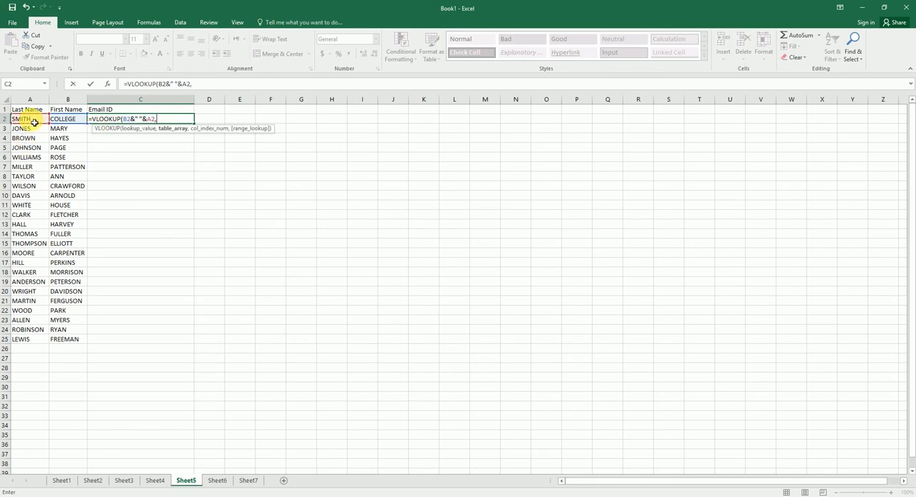
left_click(248, 480)
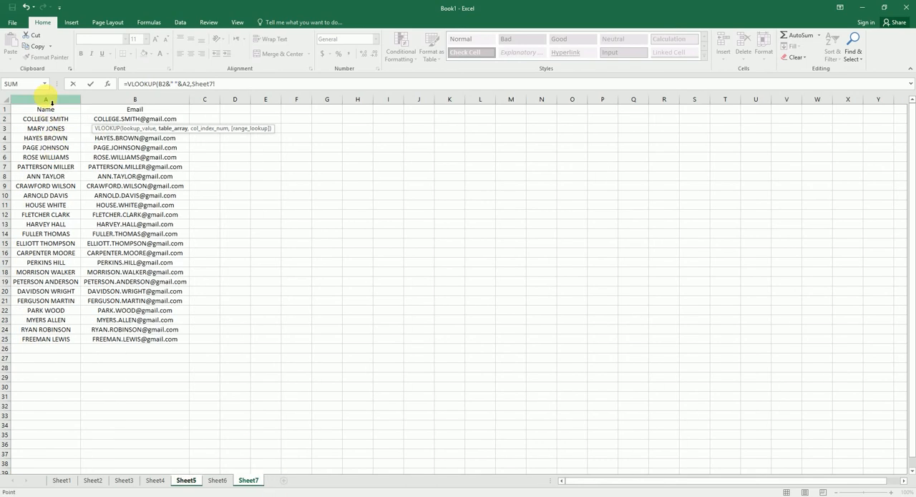
left_click_drag(46, 98, 125, 101)
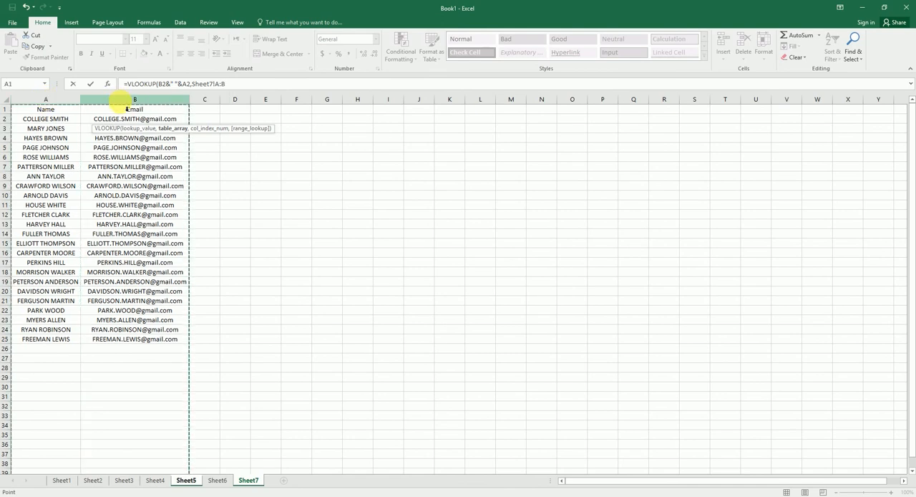
type(",2,0)")
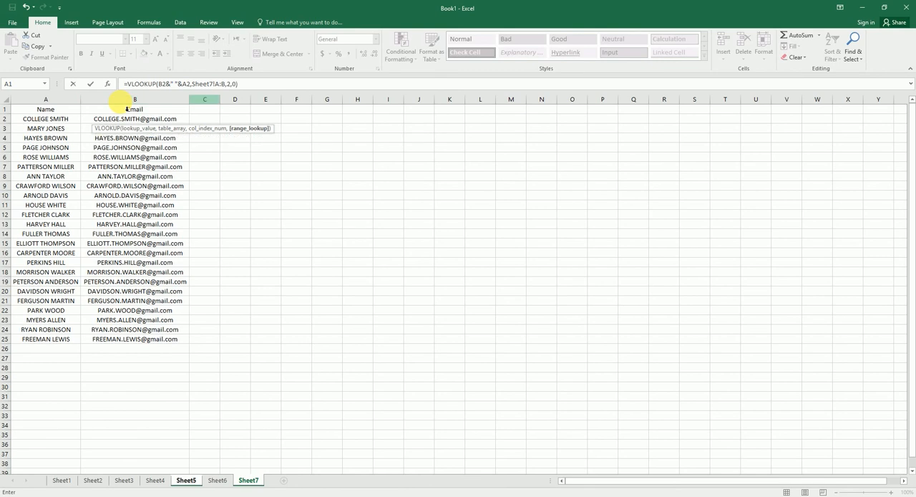
key("Return")
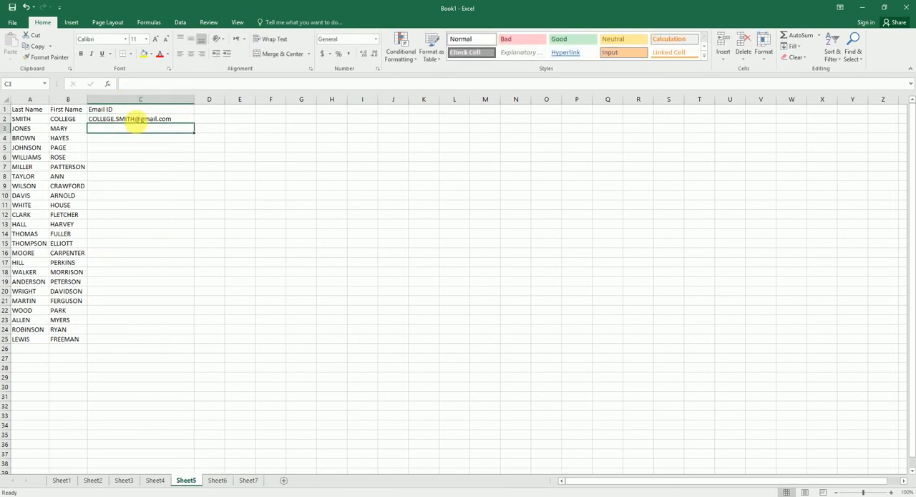
left_click(143, 120)
left_click_drag(196, 127, 191, 350)
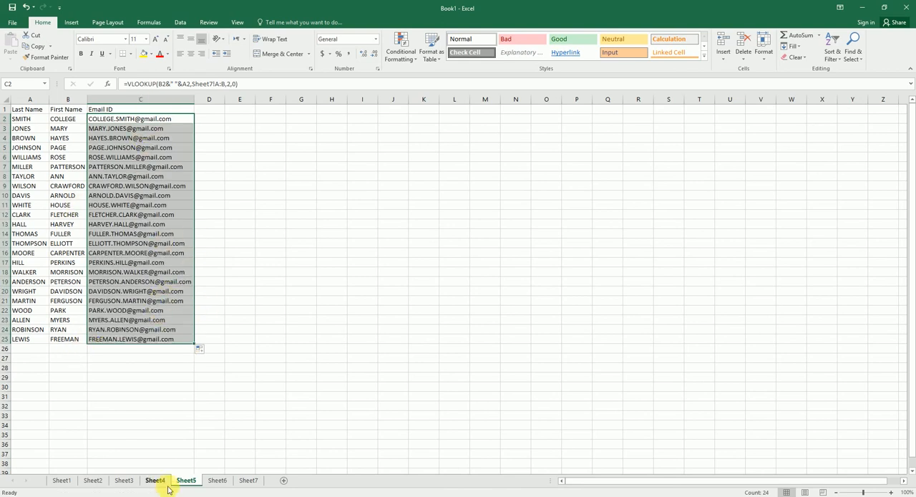
Point out the tip on combining text strings with & in B9 on Sheet1, and return to Sheet5.
left_click(61, 480)
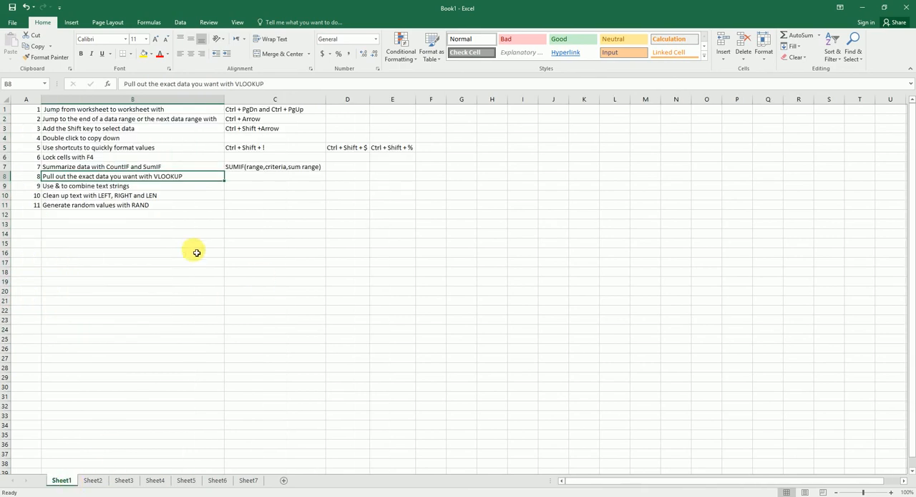
left_click(76, 187)
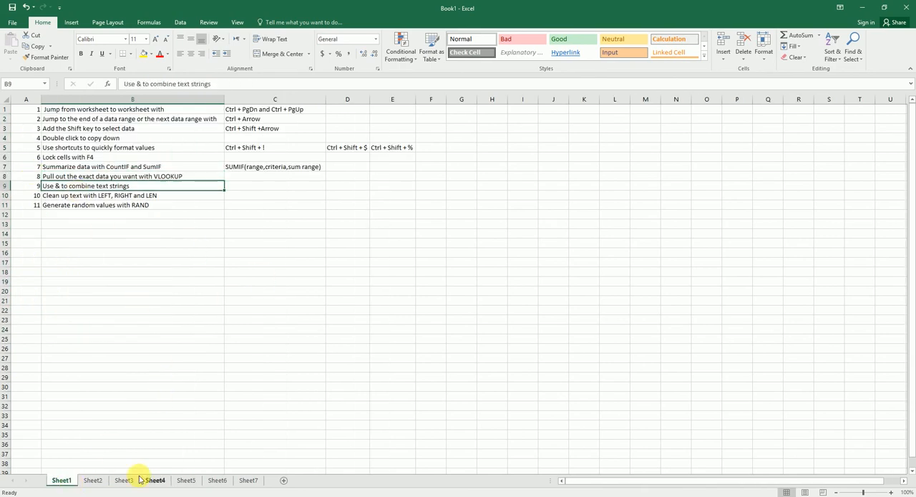
left_click(186, 480)
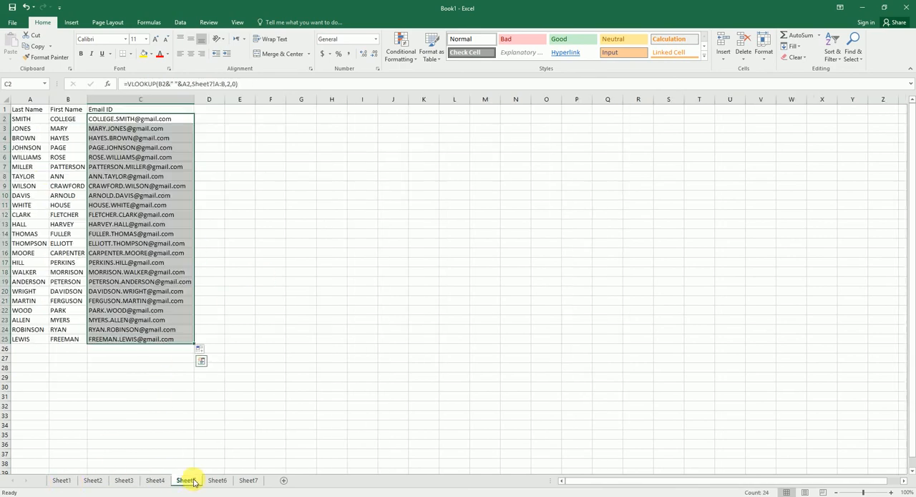
Add the heading "Name" in D1 on Sheet5 and combine first and last name in D2 with =B2&" "&A2.
left_click(202, 108)
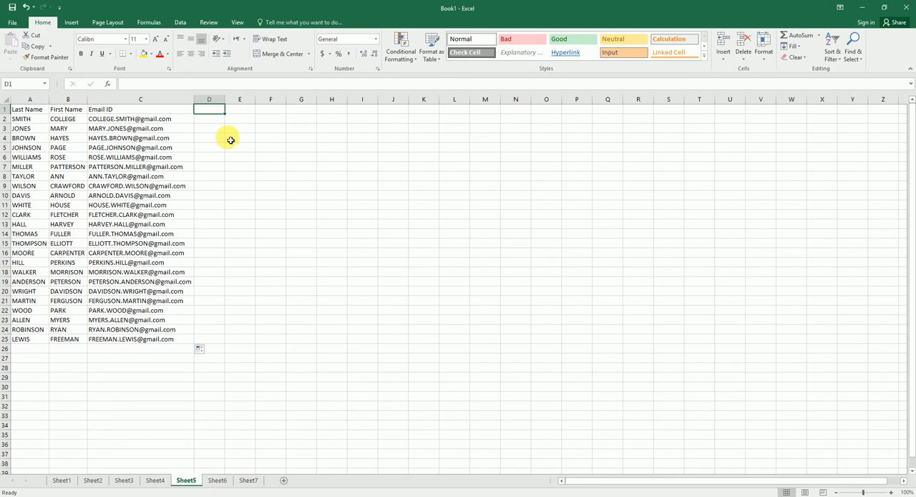
type("Name")
key("Return")
type("=")
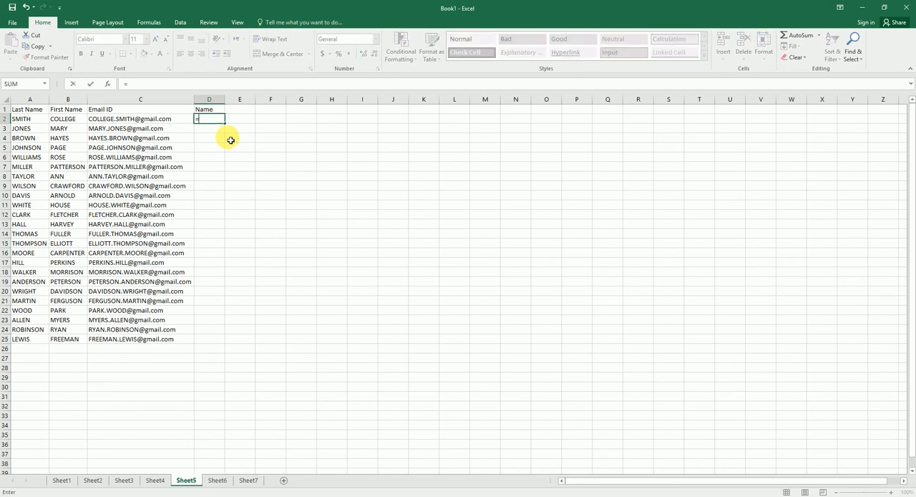
left_click(71, 123)
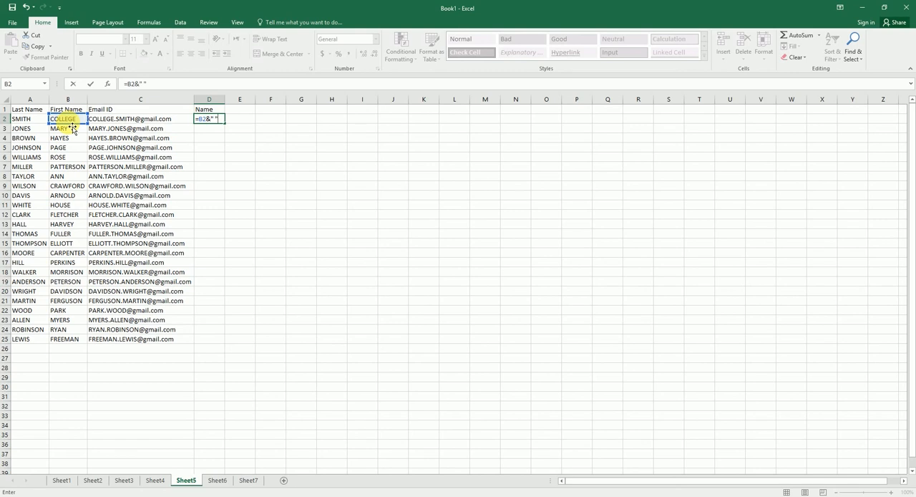
left_click(32, 121)
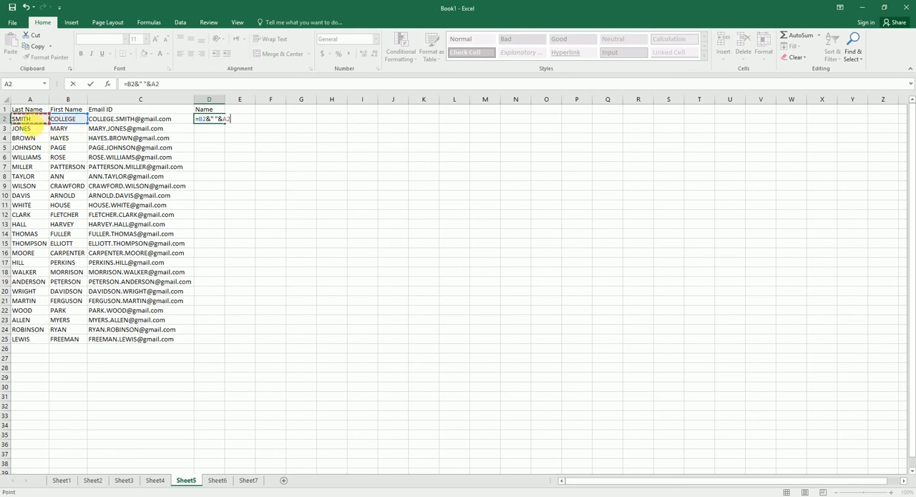
key("Return")
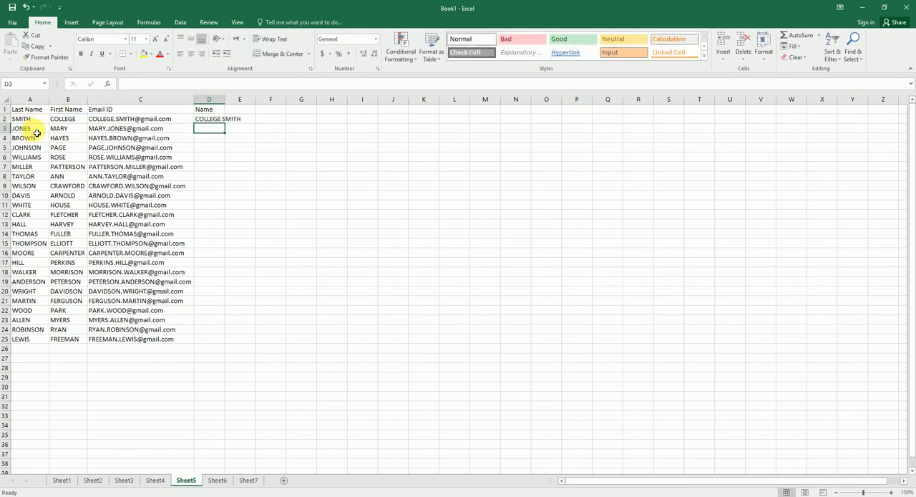
Fill the combined-name formula from D2 down to D25 and autofit the width of column D.
double_click(225, 104)
left_click(235, 120)
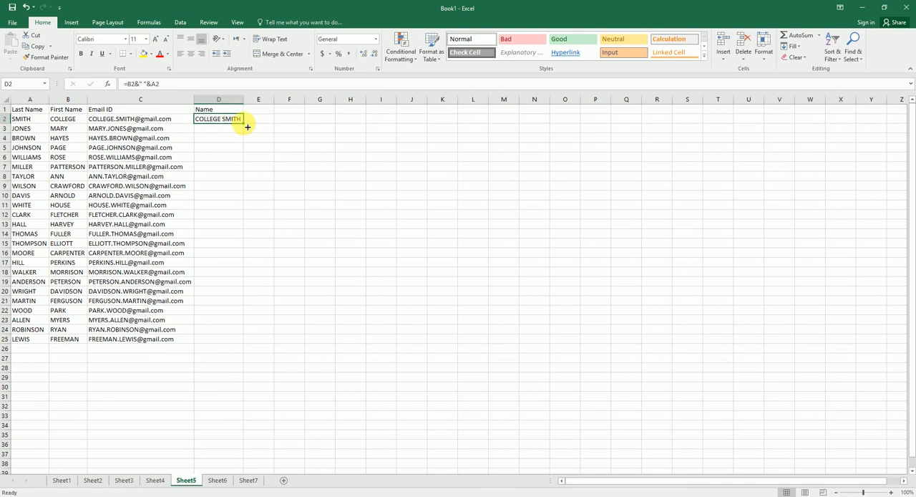
double_click(243, 123)
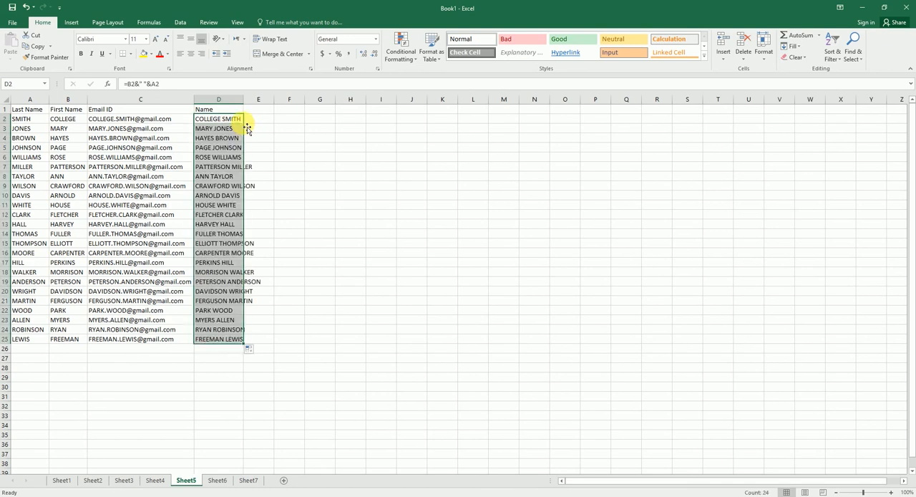
double_click(243, 99)
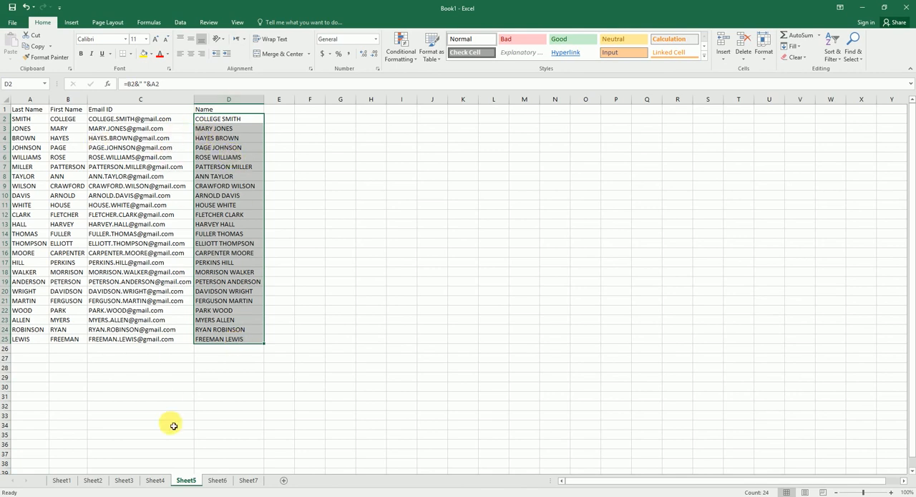
Point out the LEFT, RIGHT and LEN tip in B10 on Sheet1, and clear B1:B11 on Sheet6.
left_click(63, 481)
key("Down")
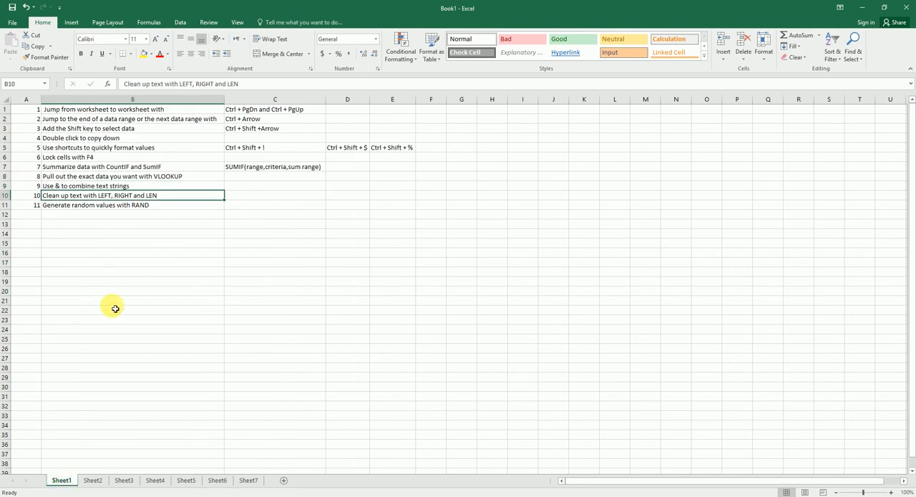
left_click(222, 480)
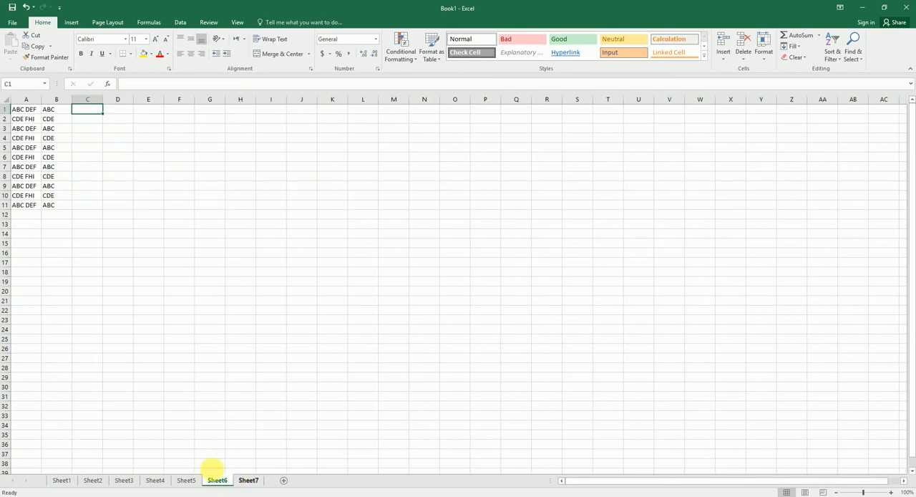
left_click_drag(61, 110, 70, 196)
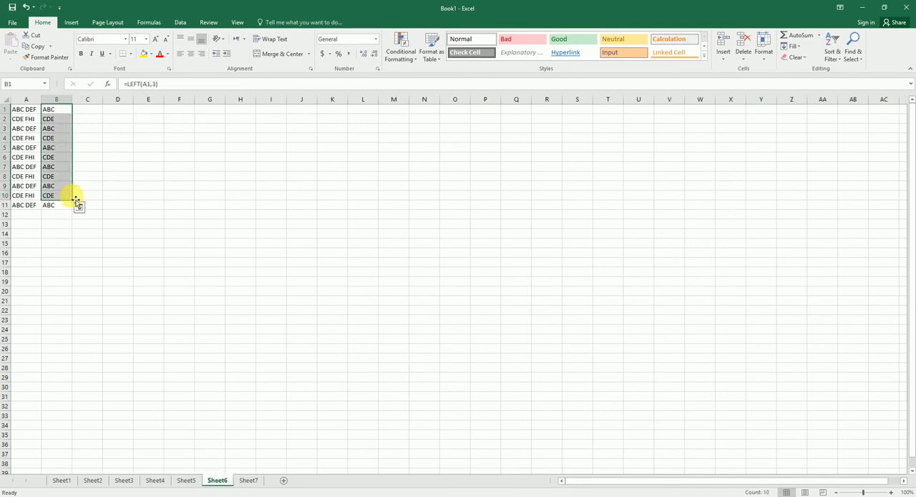
key("shift+Down")
key("Delete")
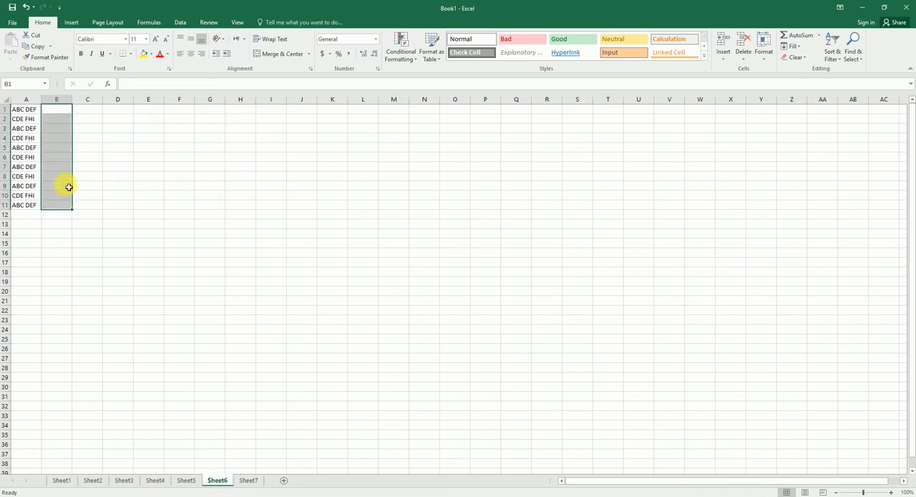
Extract the first three characters of column A in B1 with =LEFT(A1,3) and fill the formula down to B11.
left_click(53, 109)
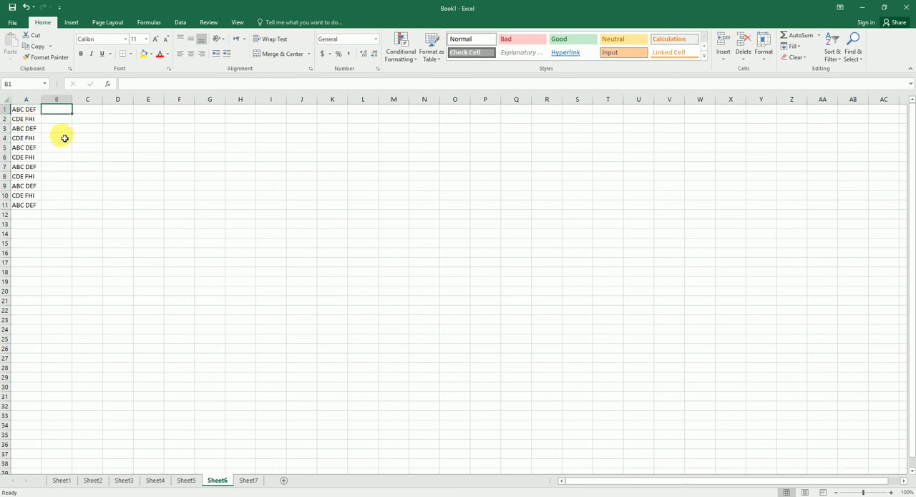
type("=left")
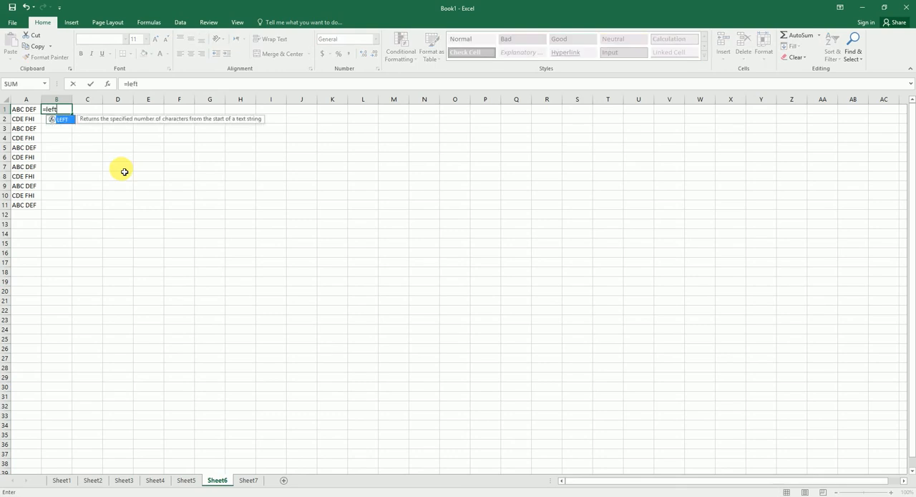
key("Tab")
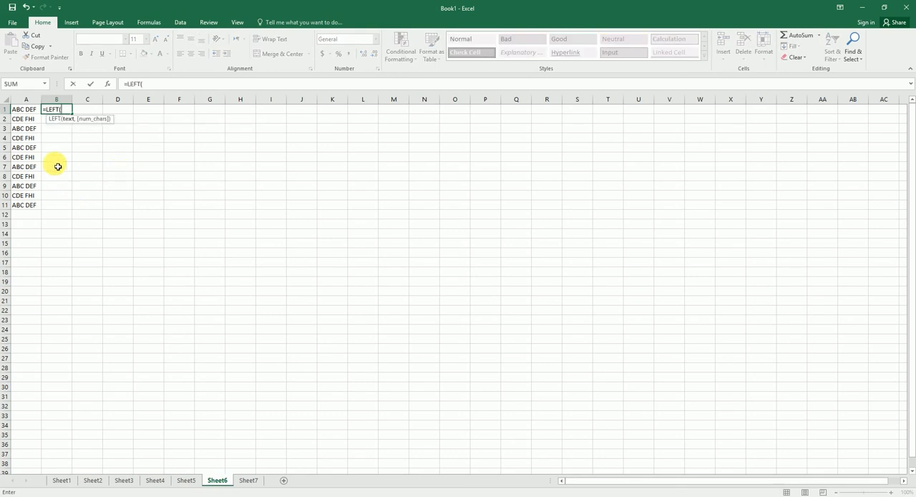
left_click(29, 111)
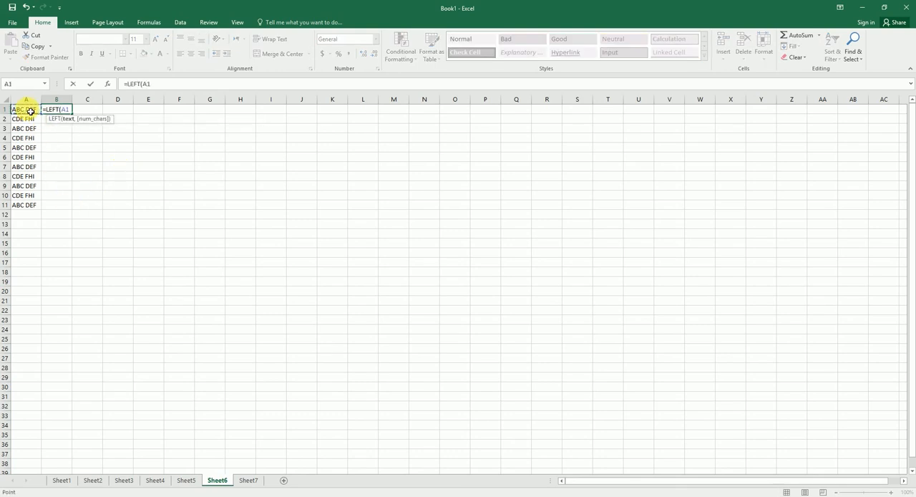
type(",")
key("Return")
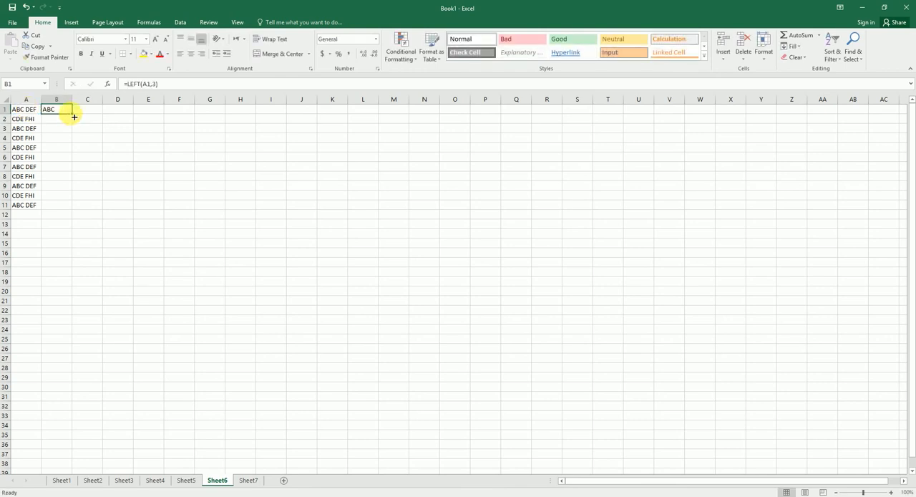
double_click(72, 115)
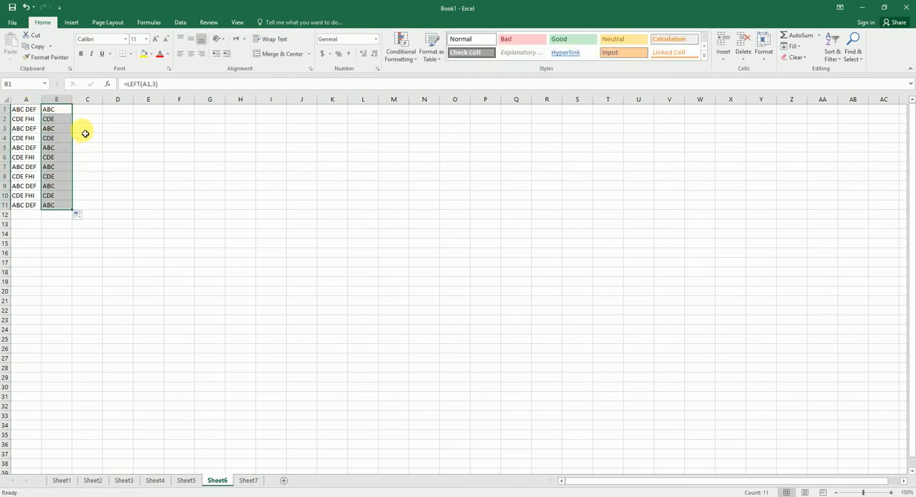
Extract the last three characters of column A in C1 with =RIGHT(A1,3) and fill the formula down to C11.
left_click(88, 110)
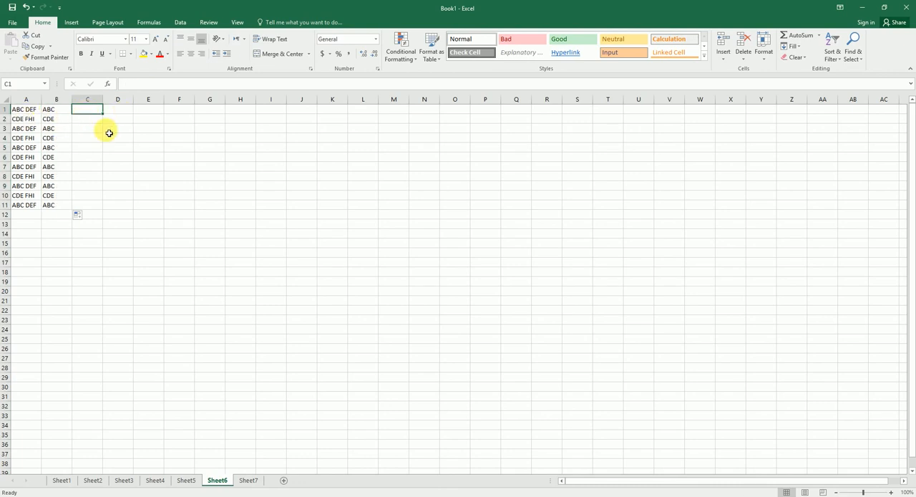
type("=righ")
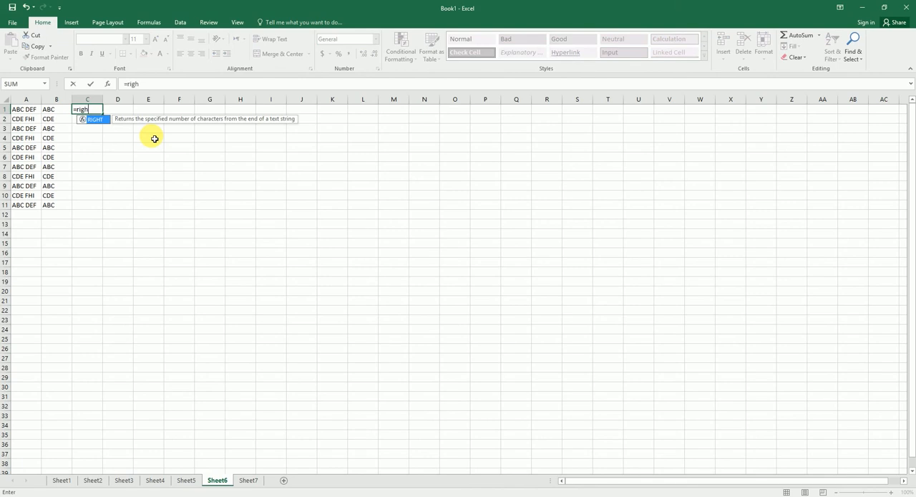
key("Tab")
left_click(28, 110)
type(",3)")
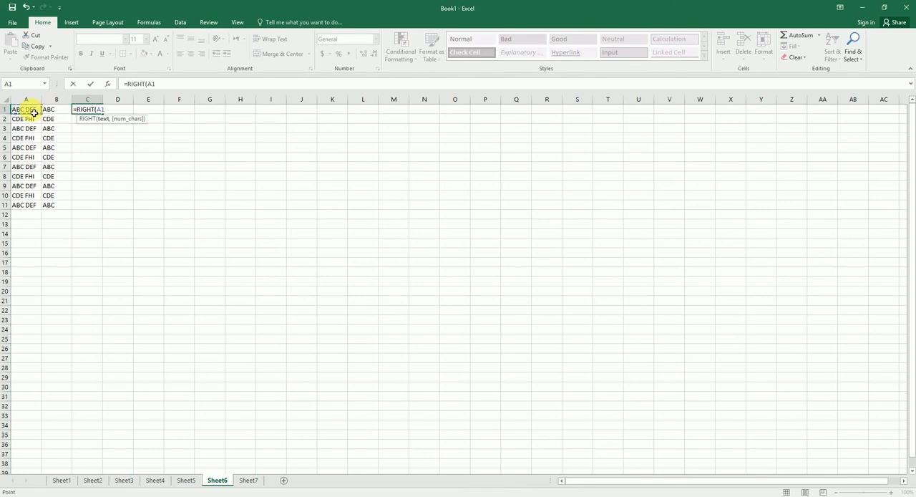
key("ctrl+Return")
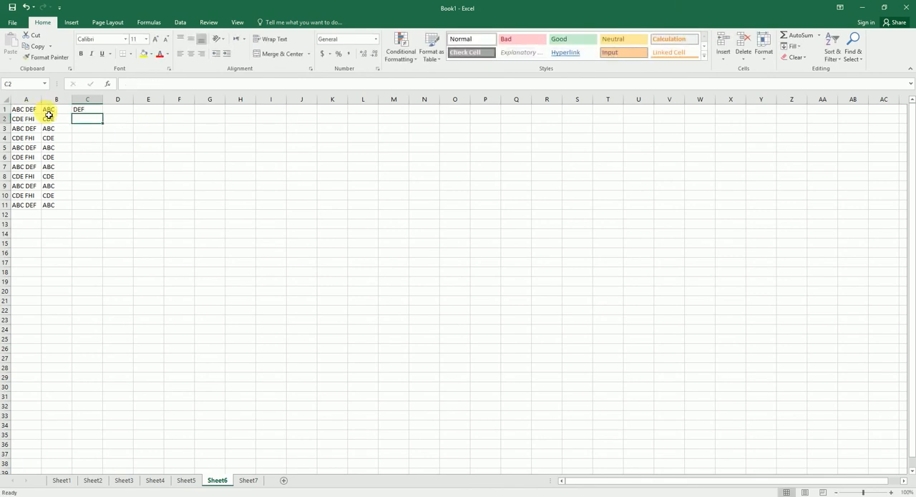
double_click(103, 114)
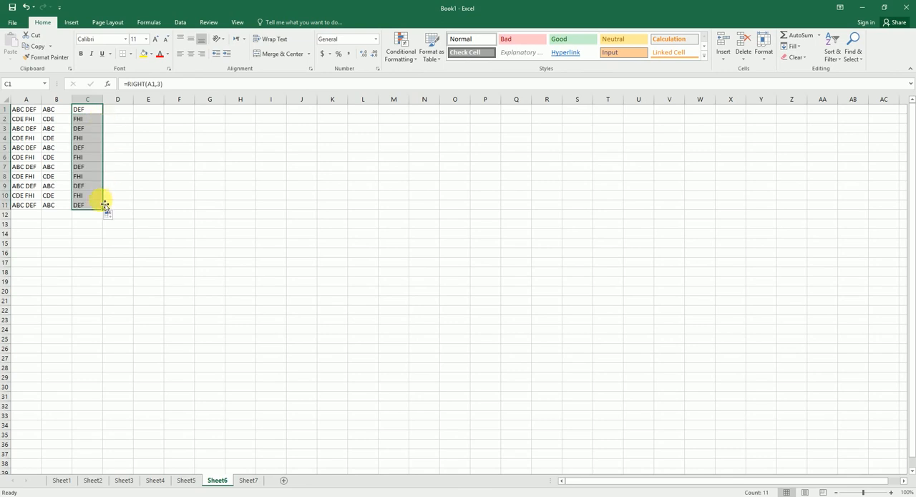
left_click(80, 228)
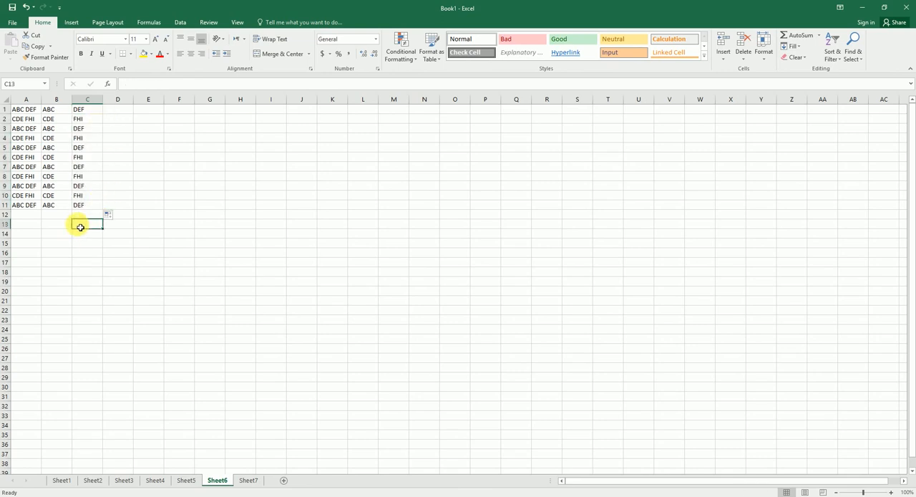
Point out the RAND tip in B11 on Sheet1 and examine the random-value range B2:H17 on Sheet2.
left_click(68, 484)
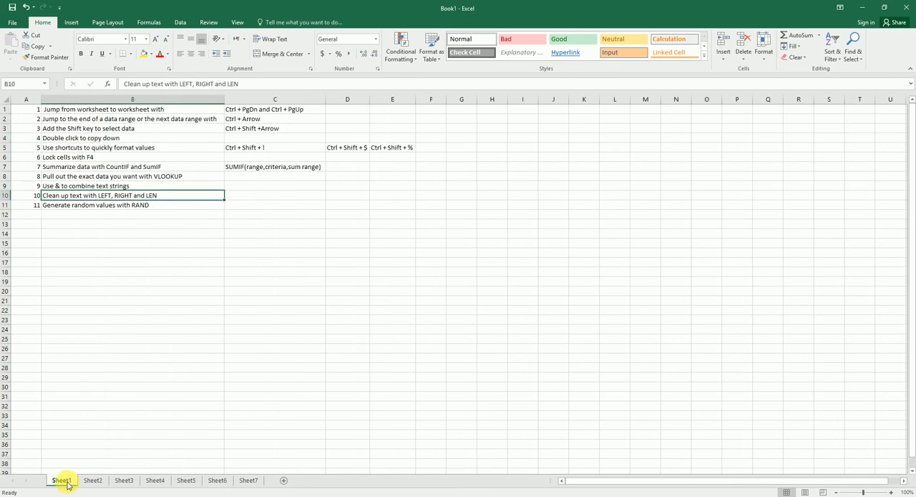
left_click(70, 205)
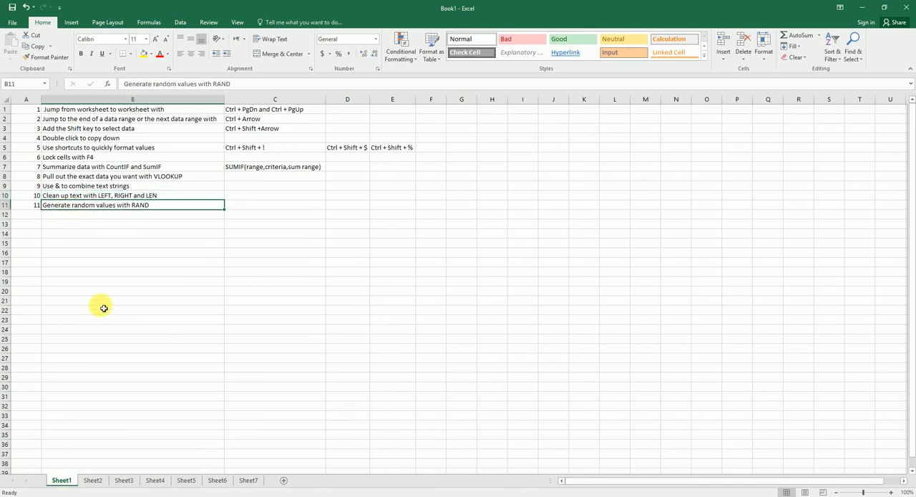
left_click(92, 480)
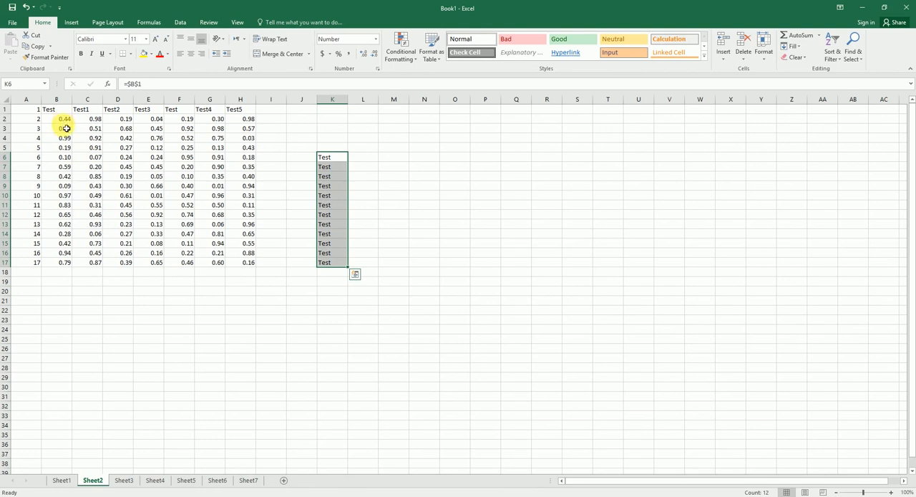
left_click_drag(64, 119, 248, 266)
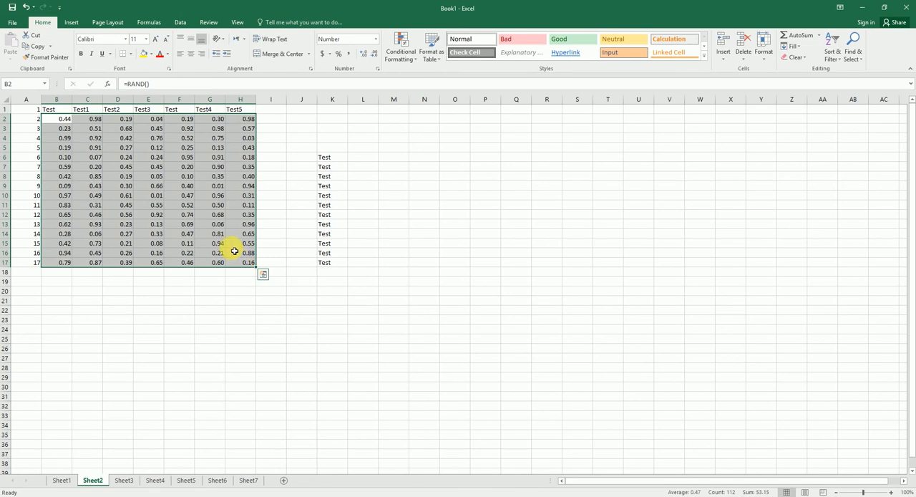
Fill the range N2:X19 on Sheet2 with random values using =RAND(), starting from N2.
left_click(419, 119)
left_click_drag(434, 151, 741, 282)
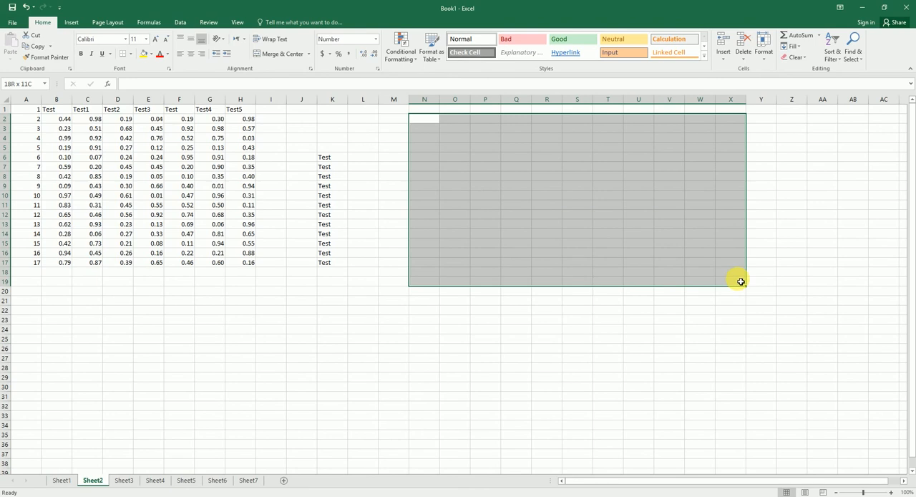
left_click_drag(741, 281, 741, 281)
type("=Rand")
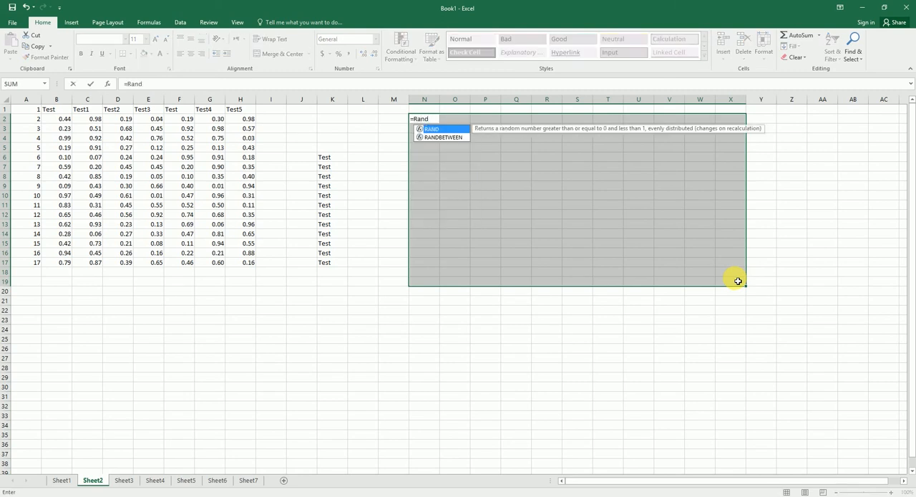
key("Tab")
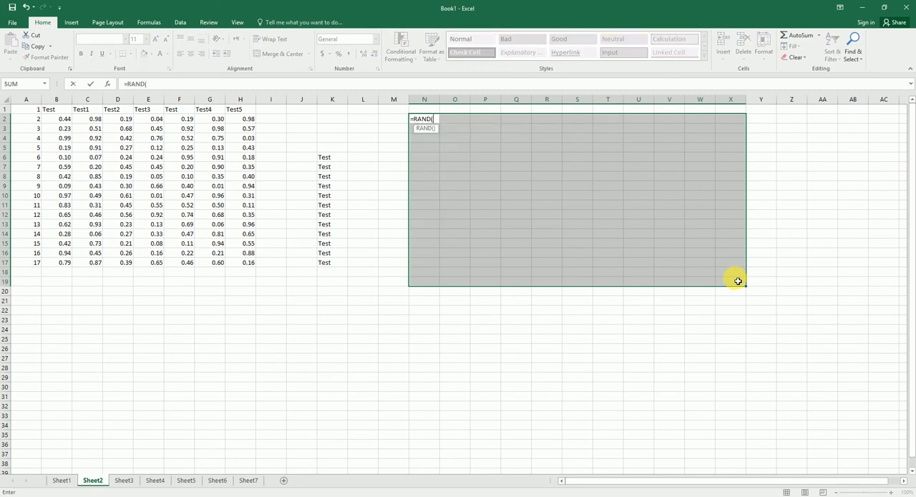
type(")")
key("Return")
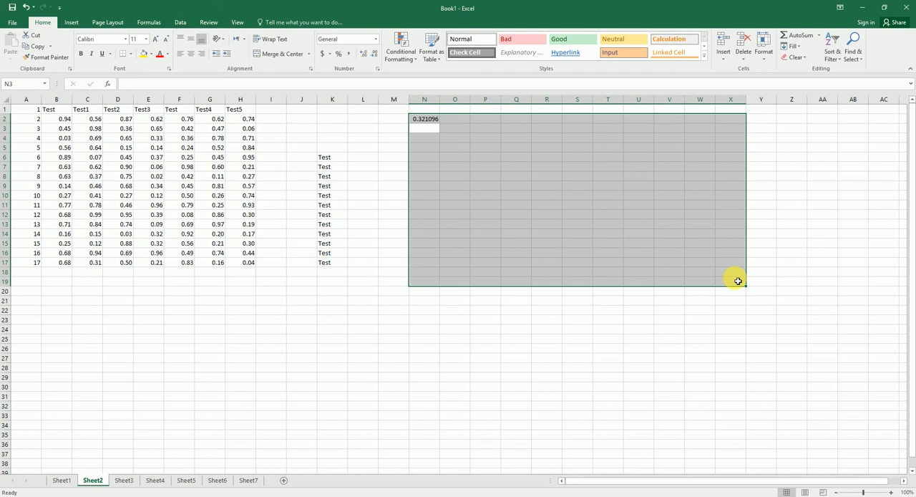
left_click_drag(738, 281, 738, 280)
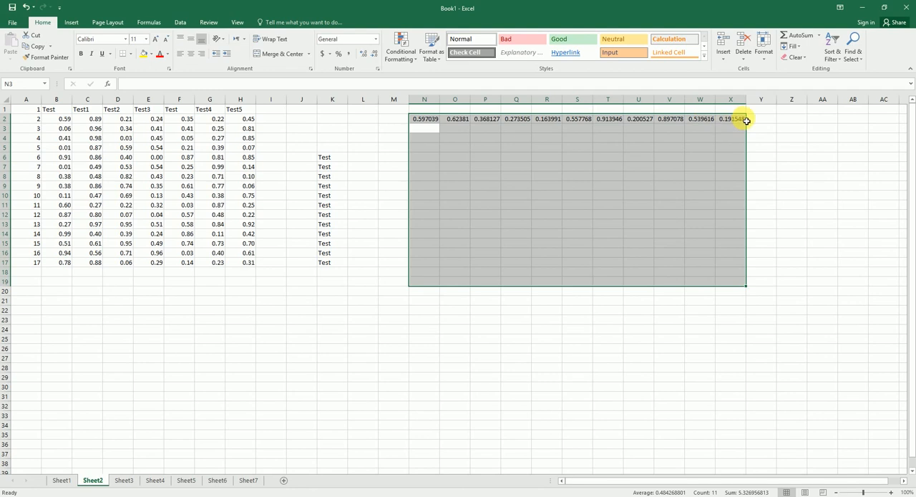
key("ctrl+d")
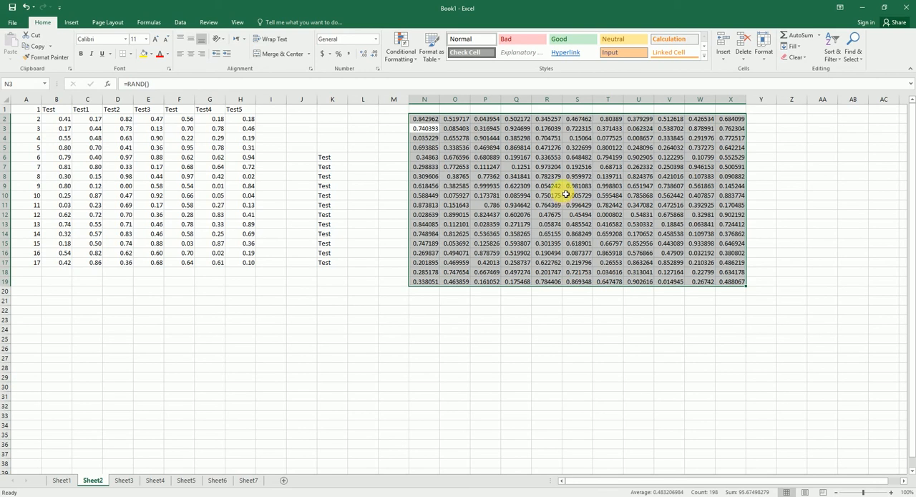
Recalculate the workbook seven times to regenerate the random values on Sheet2, and return to the tips list on Sheet1.
key("F9")
key("F9")
key("F9")
key("F9")
key("F9")
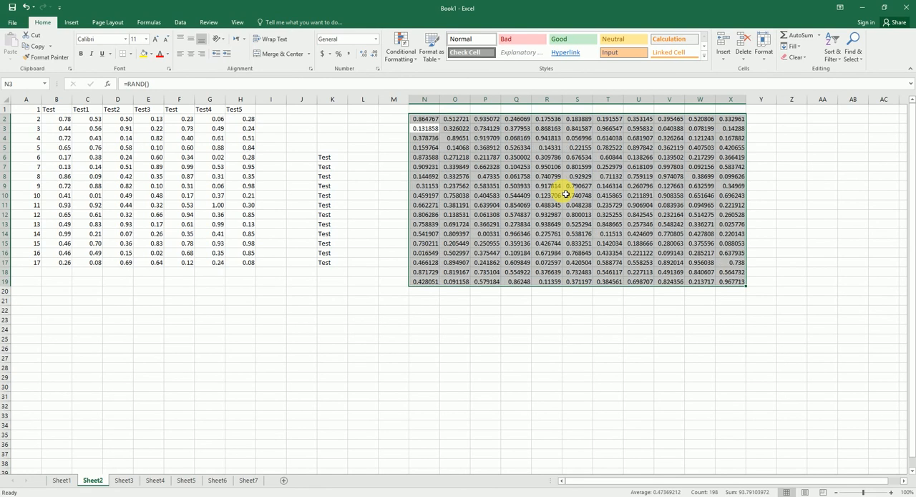
key("F9")
key("F9")
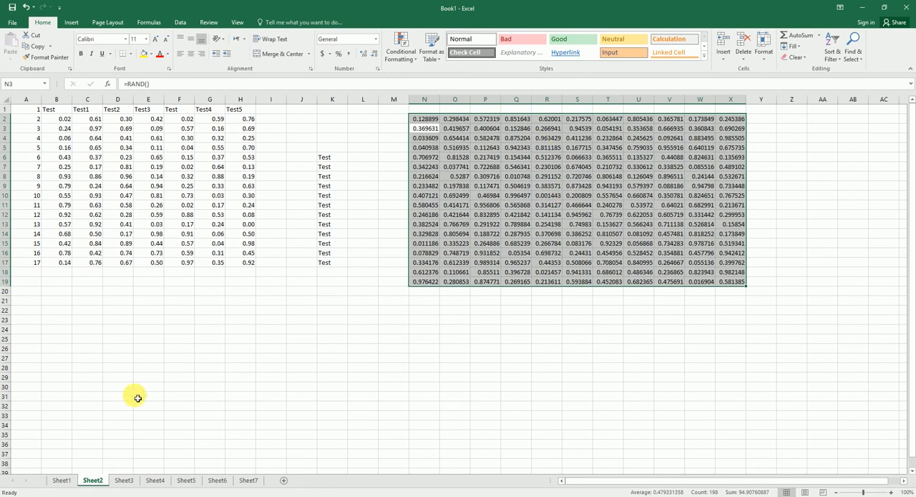
left_click(61, 479)
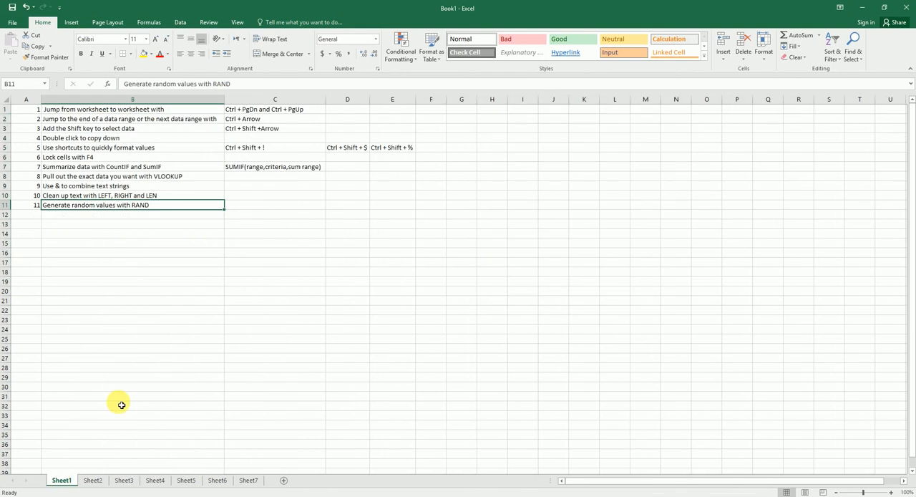